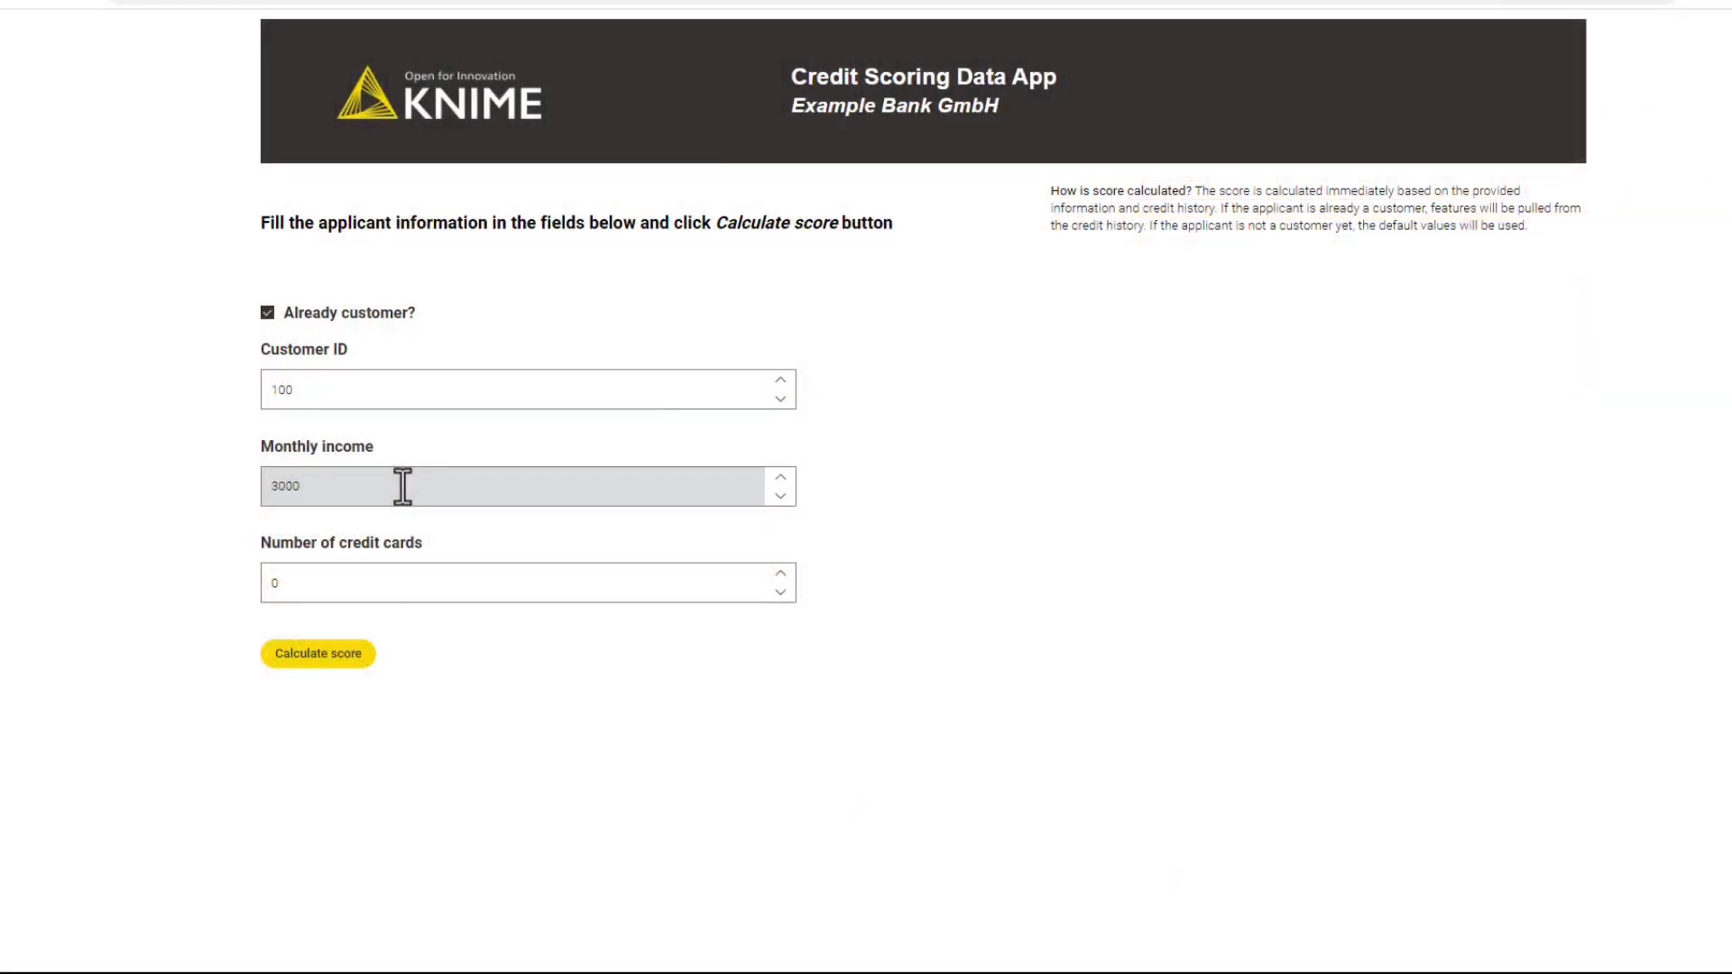
Enter monthly income 3500 and 1 credit card, then calculate a 0.67 creditworthy score
left_click(403, 487)
double_click(402, 488)
type("3500")
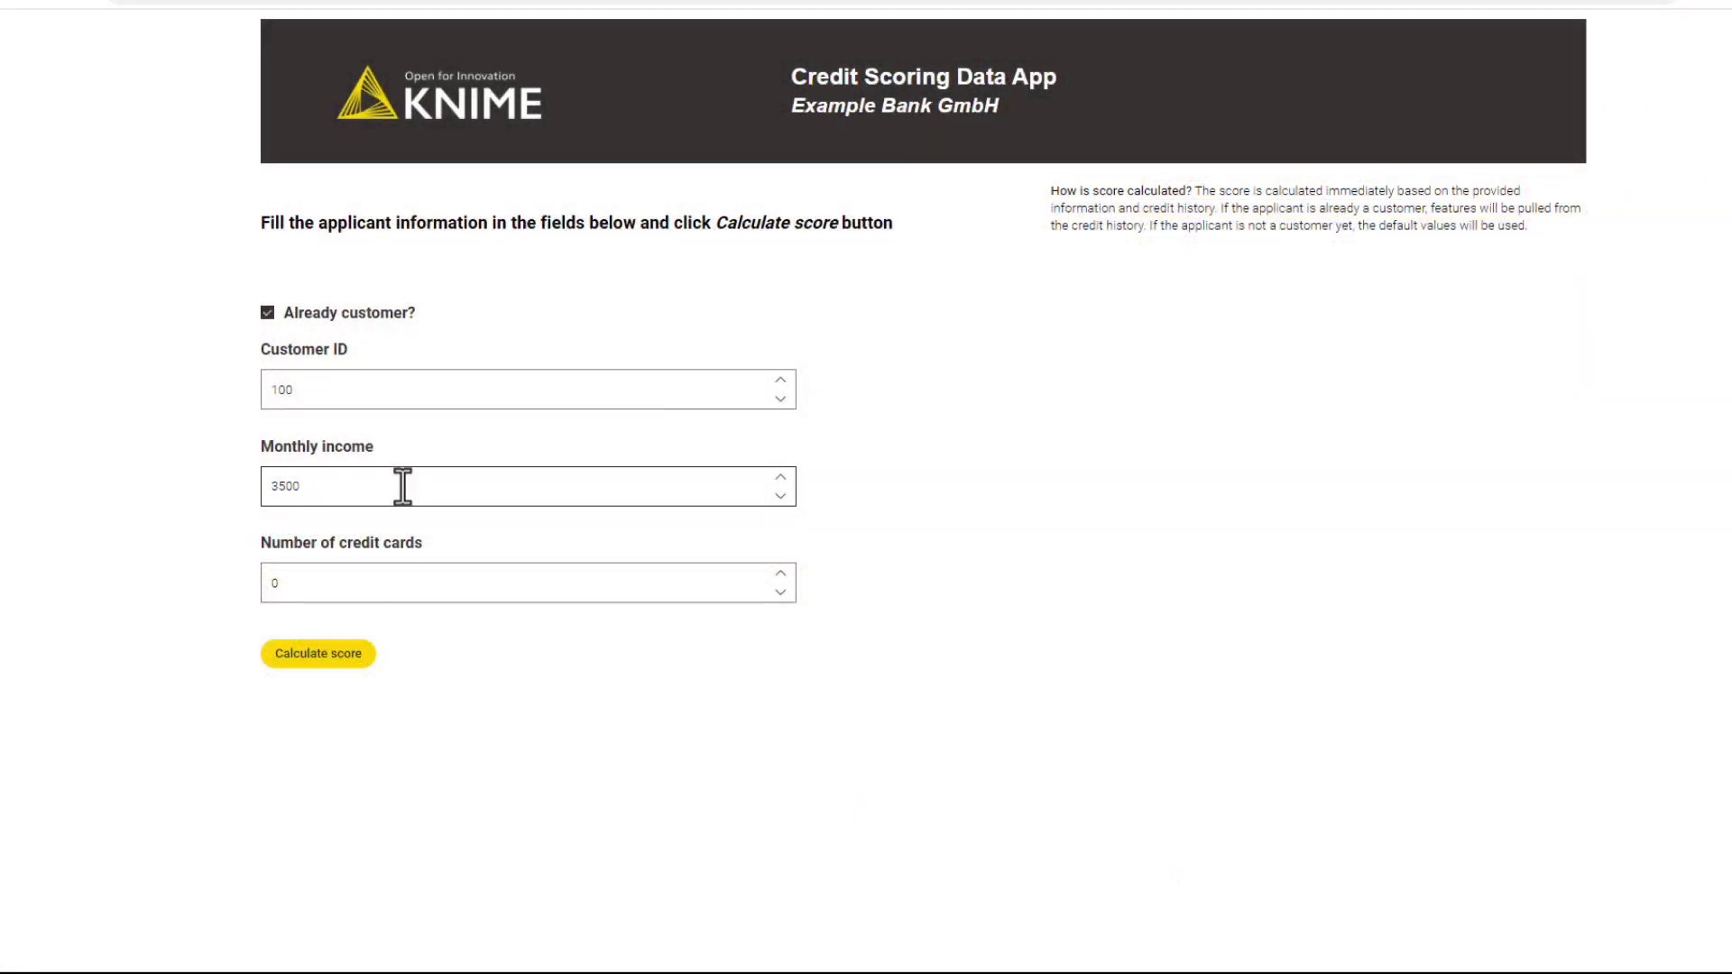
left_click(781, 575)
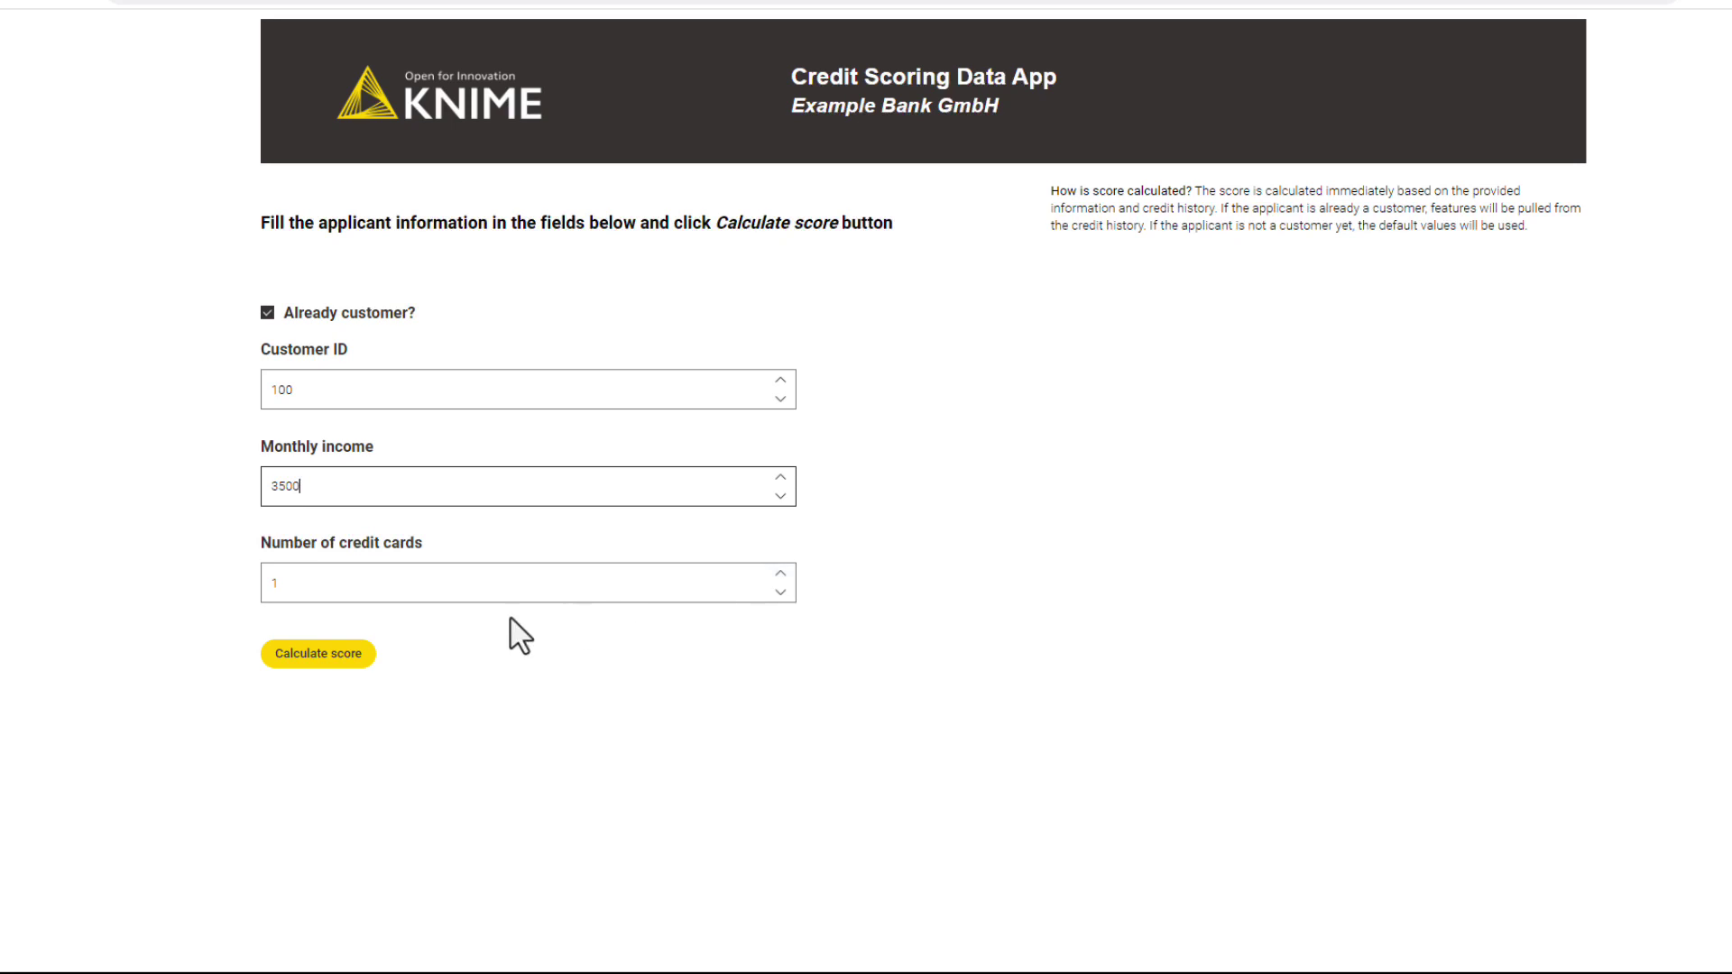
left_click(321, 654)
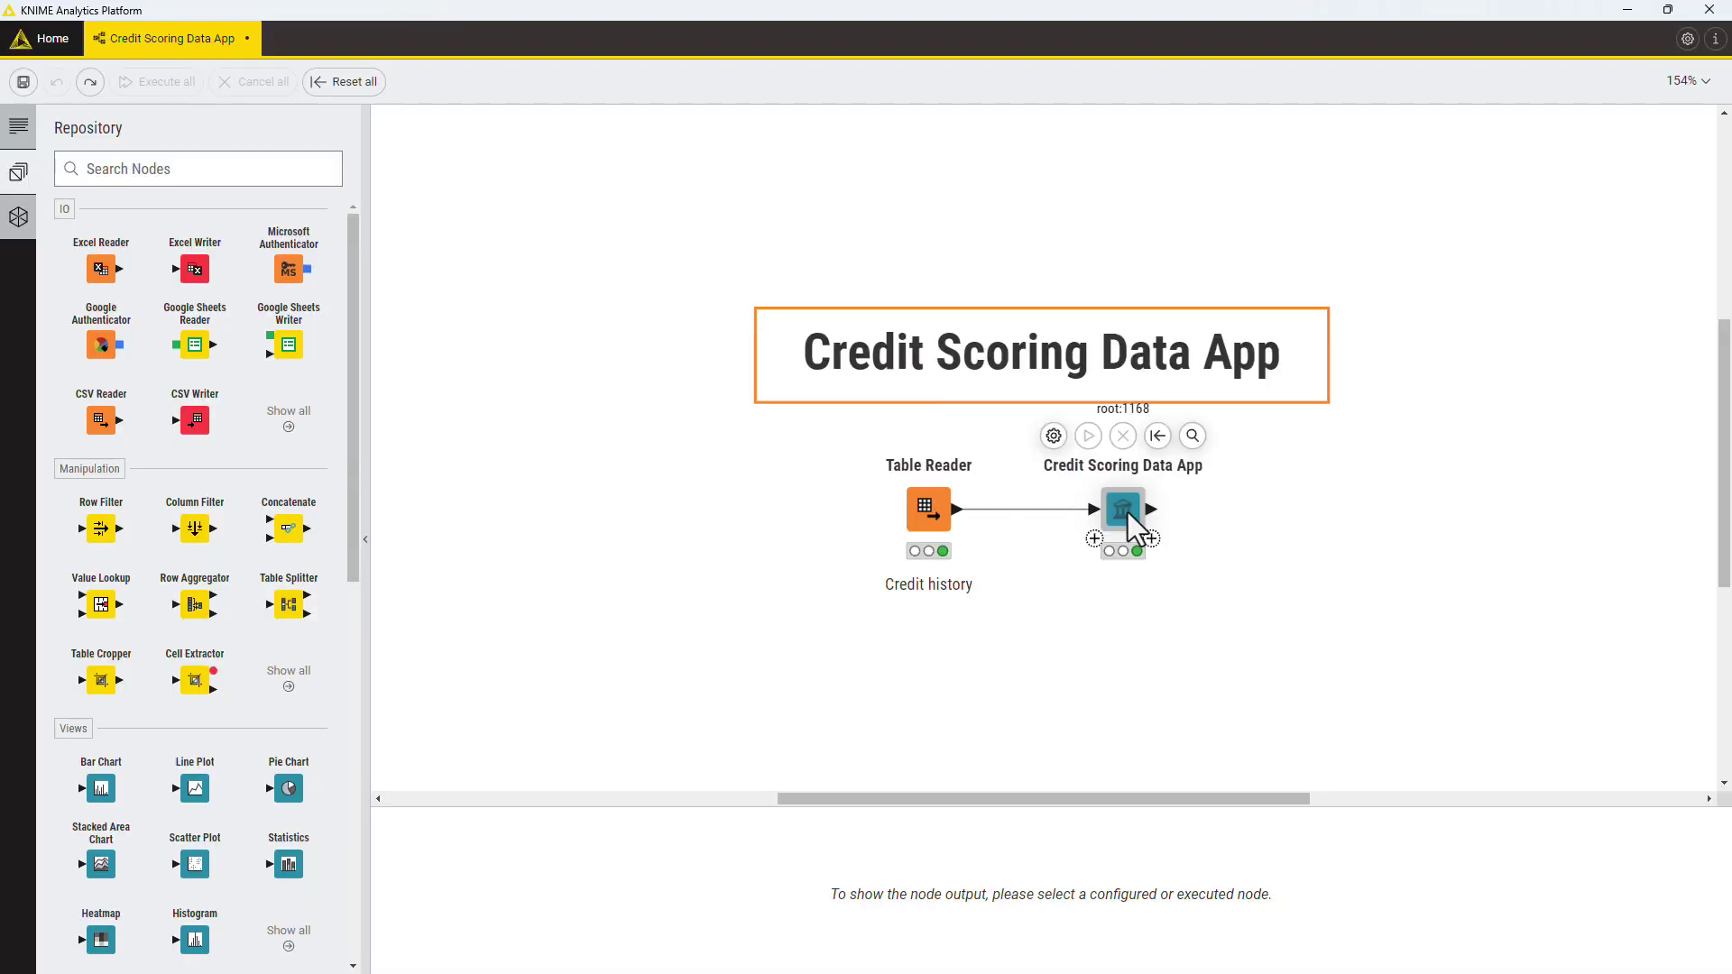
Open the Credit Scoring Data App component, then its nested Decision component
double_click(1128, 513)
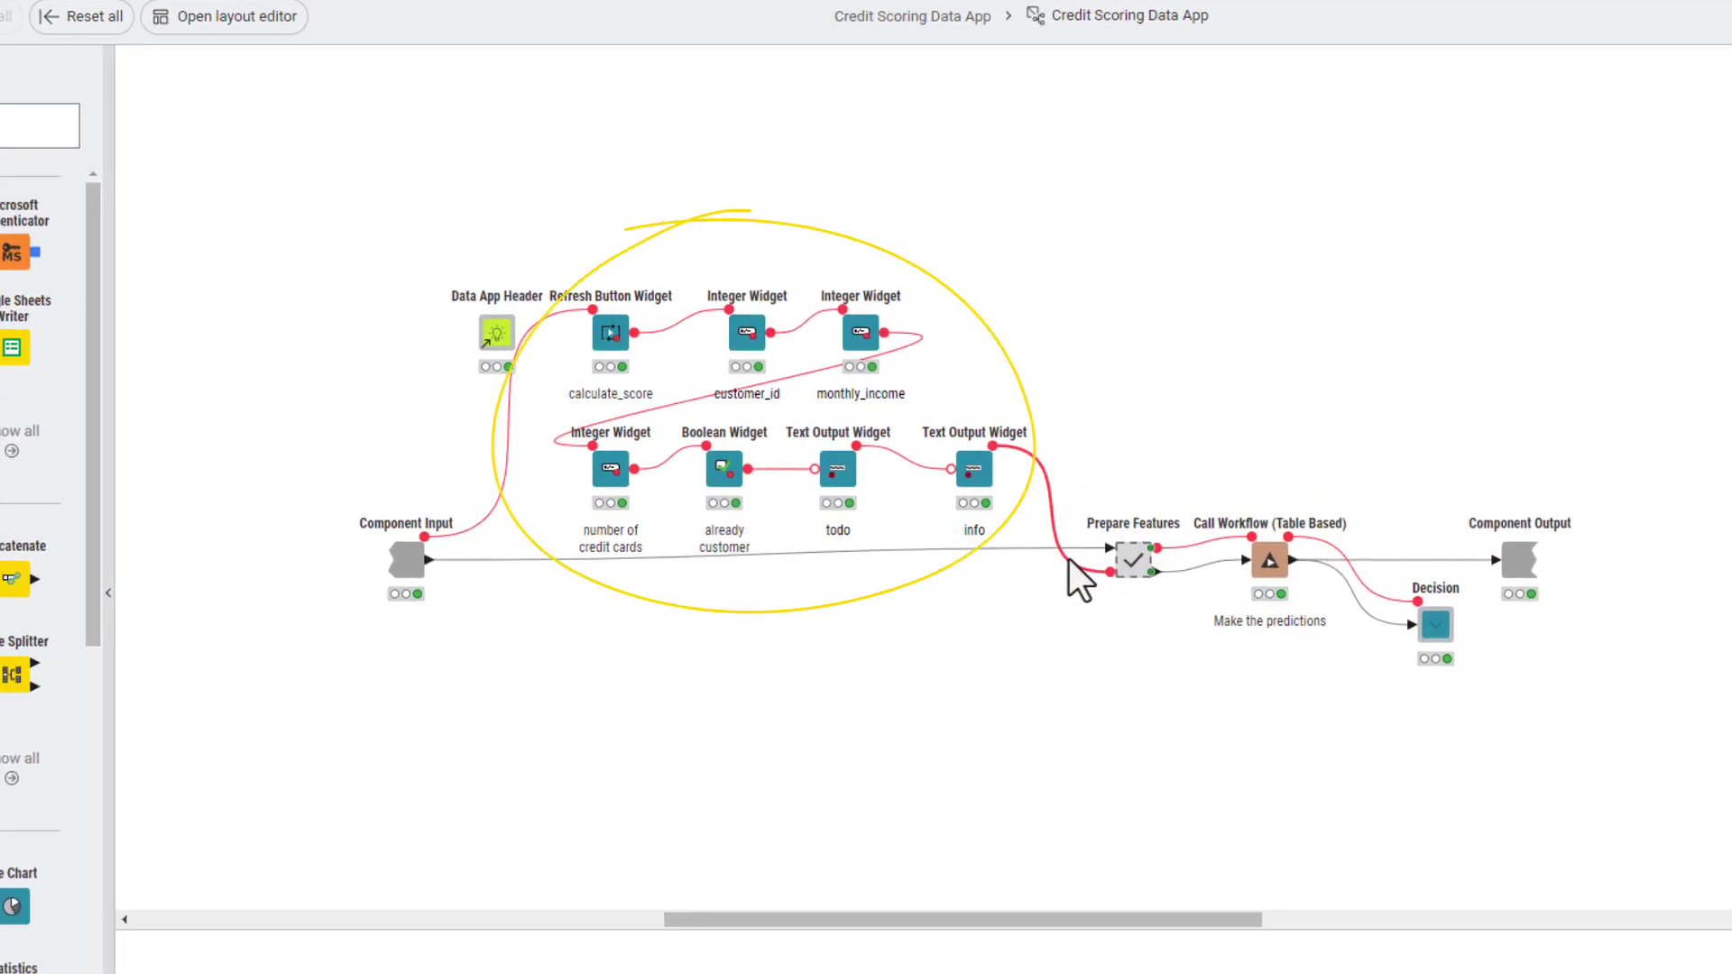
double_click(1434, 622)
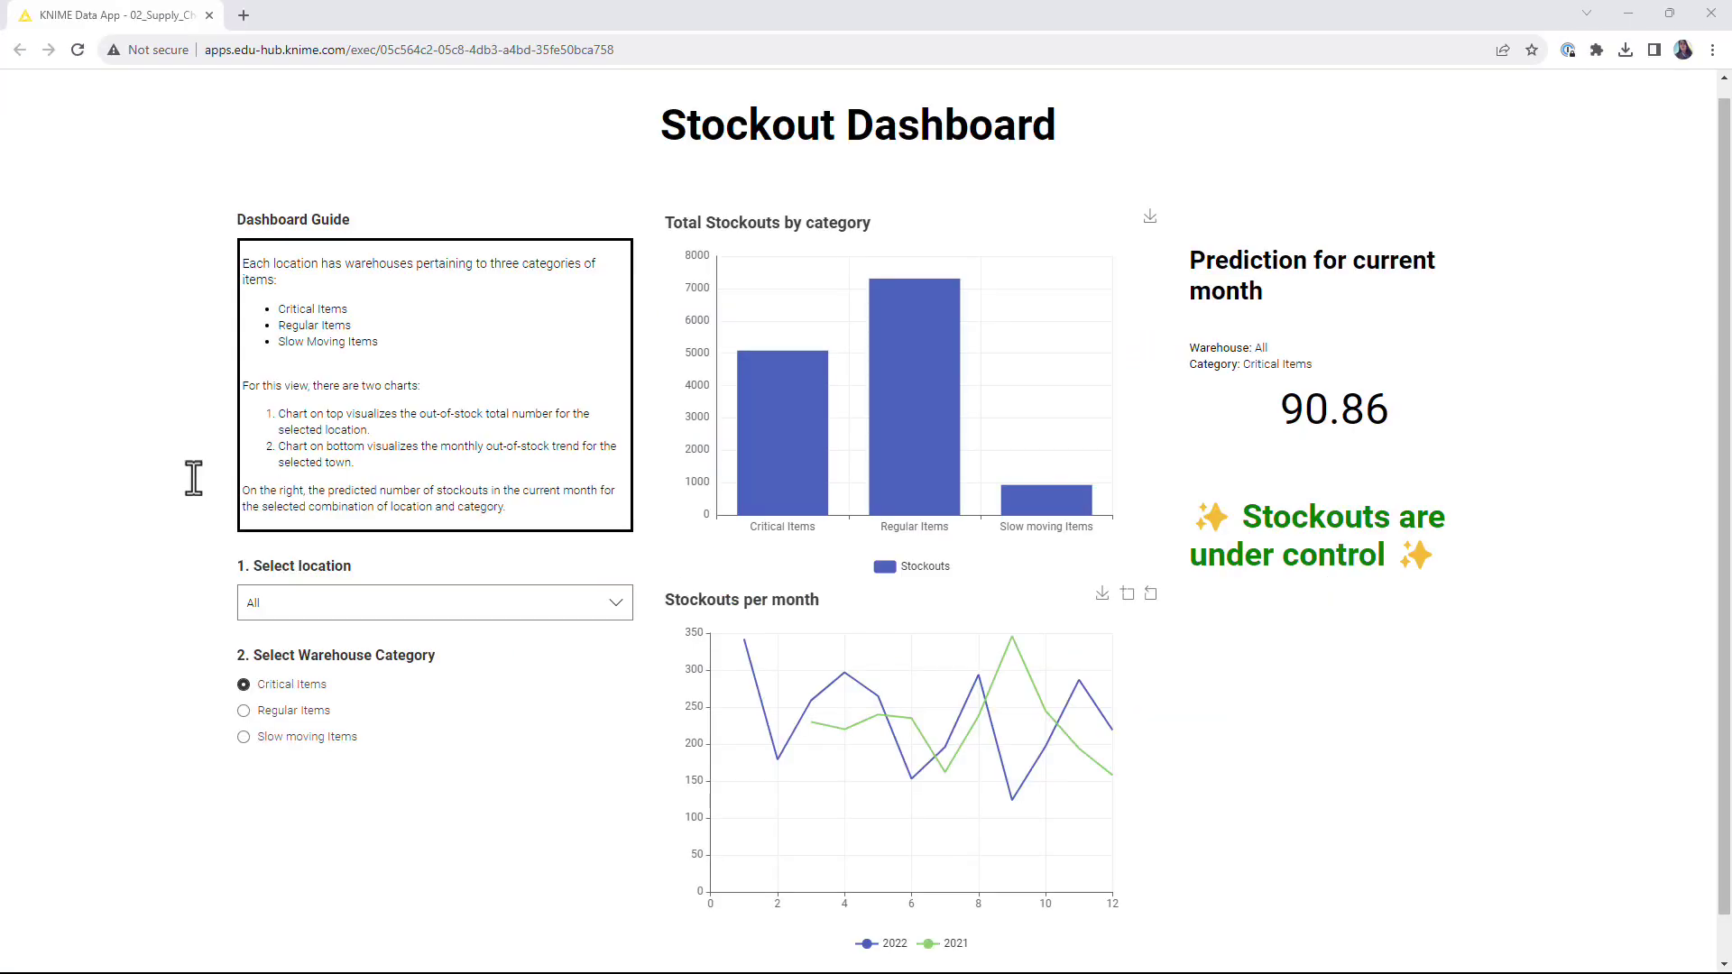
Filter the dashboard to Allentown and set the Random Forest threshold to 0.414
left_click(496, 610)
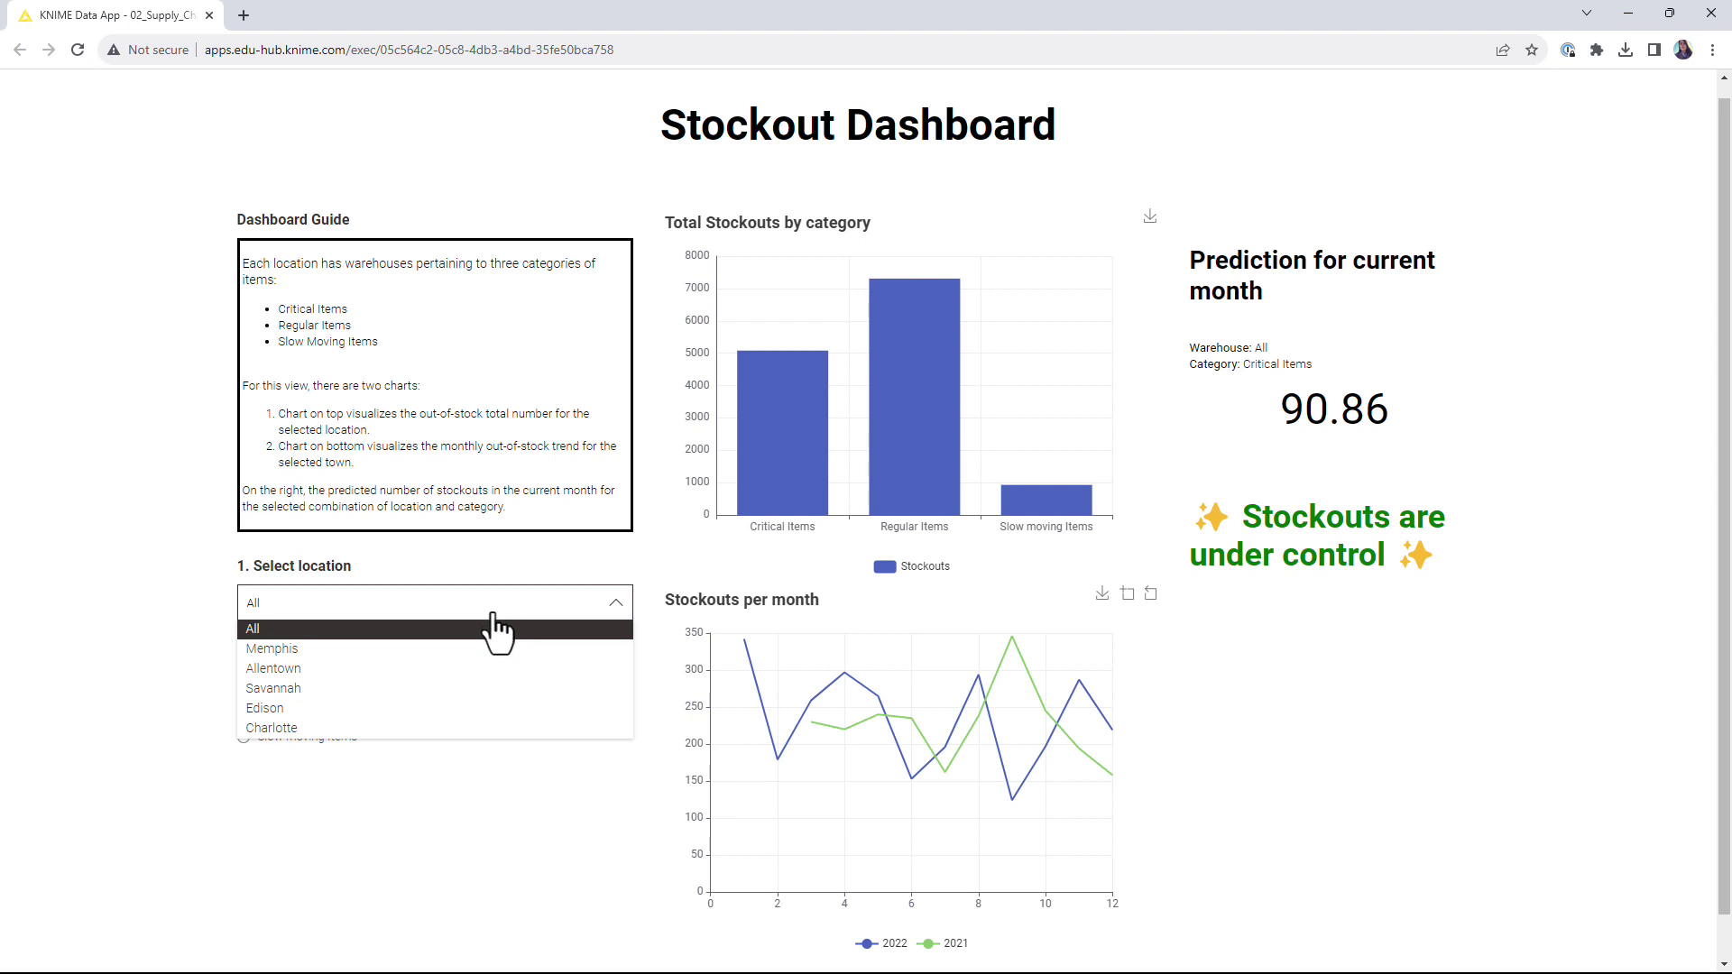
left_click(467, 668)
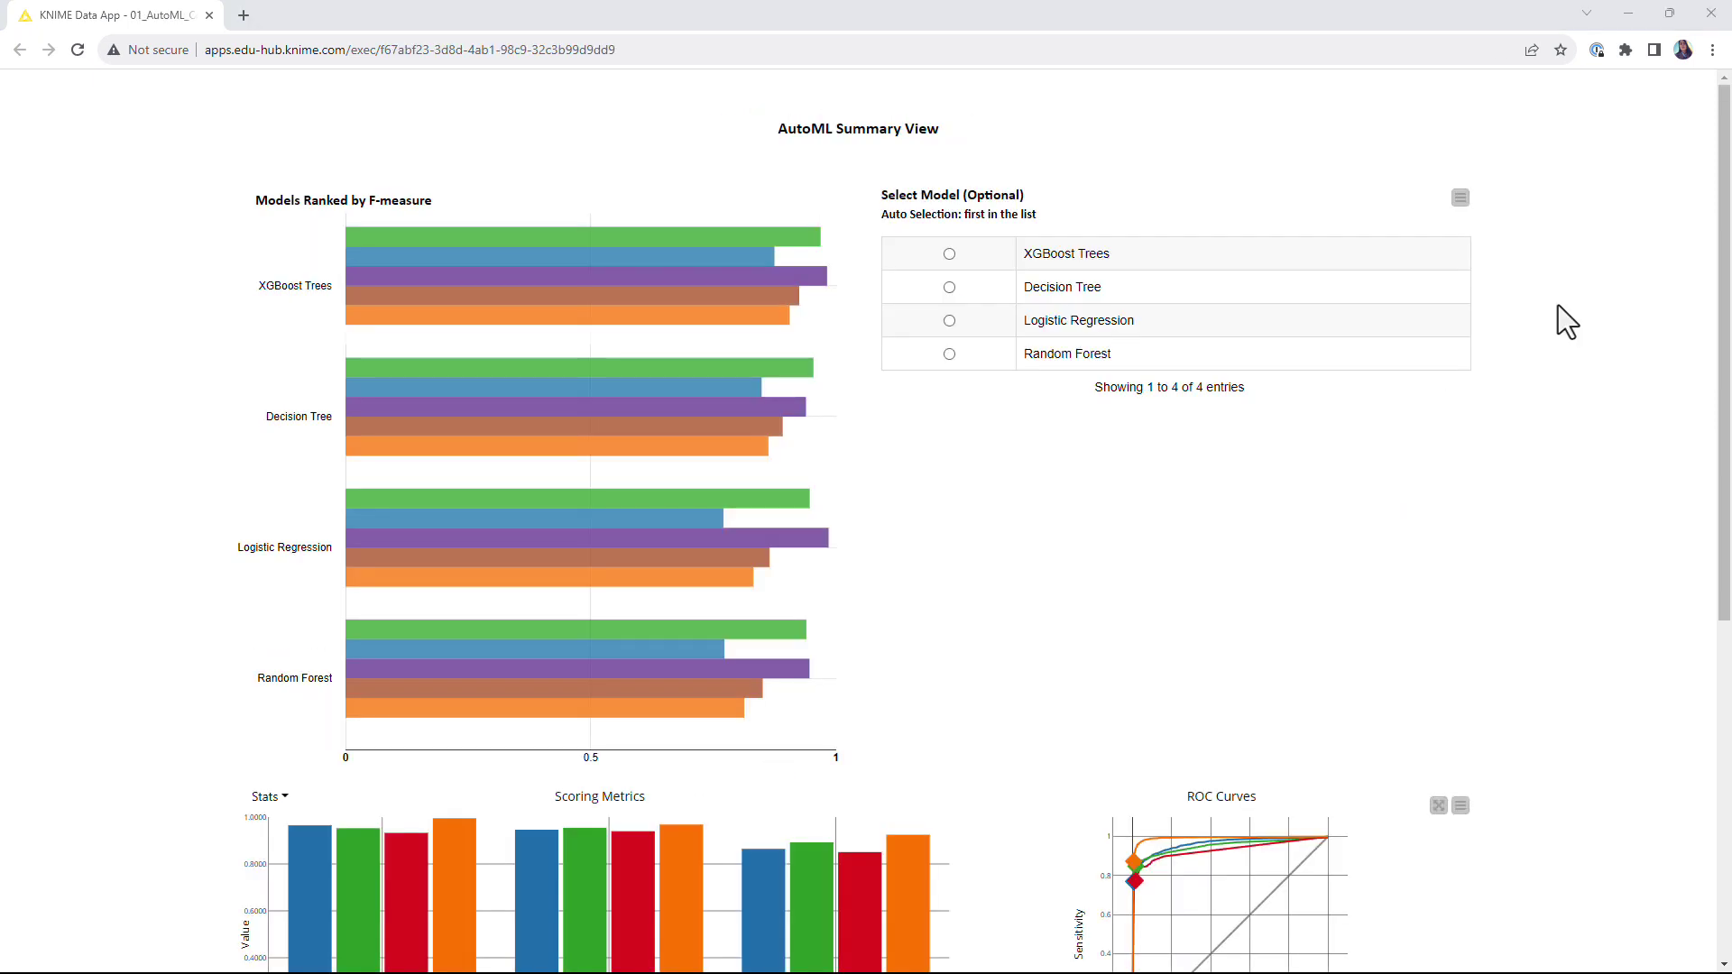
left_click_drag(1725, 235, 1729, 570)
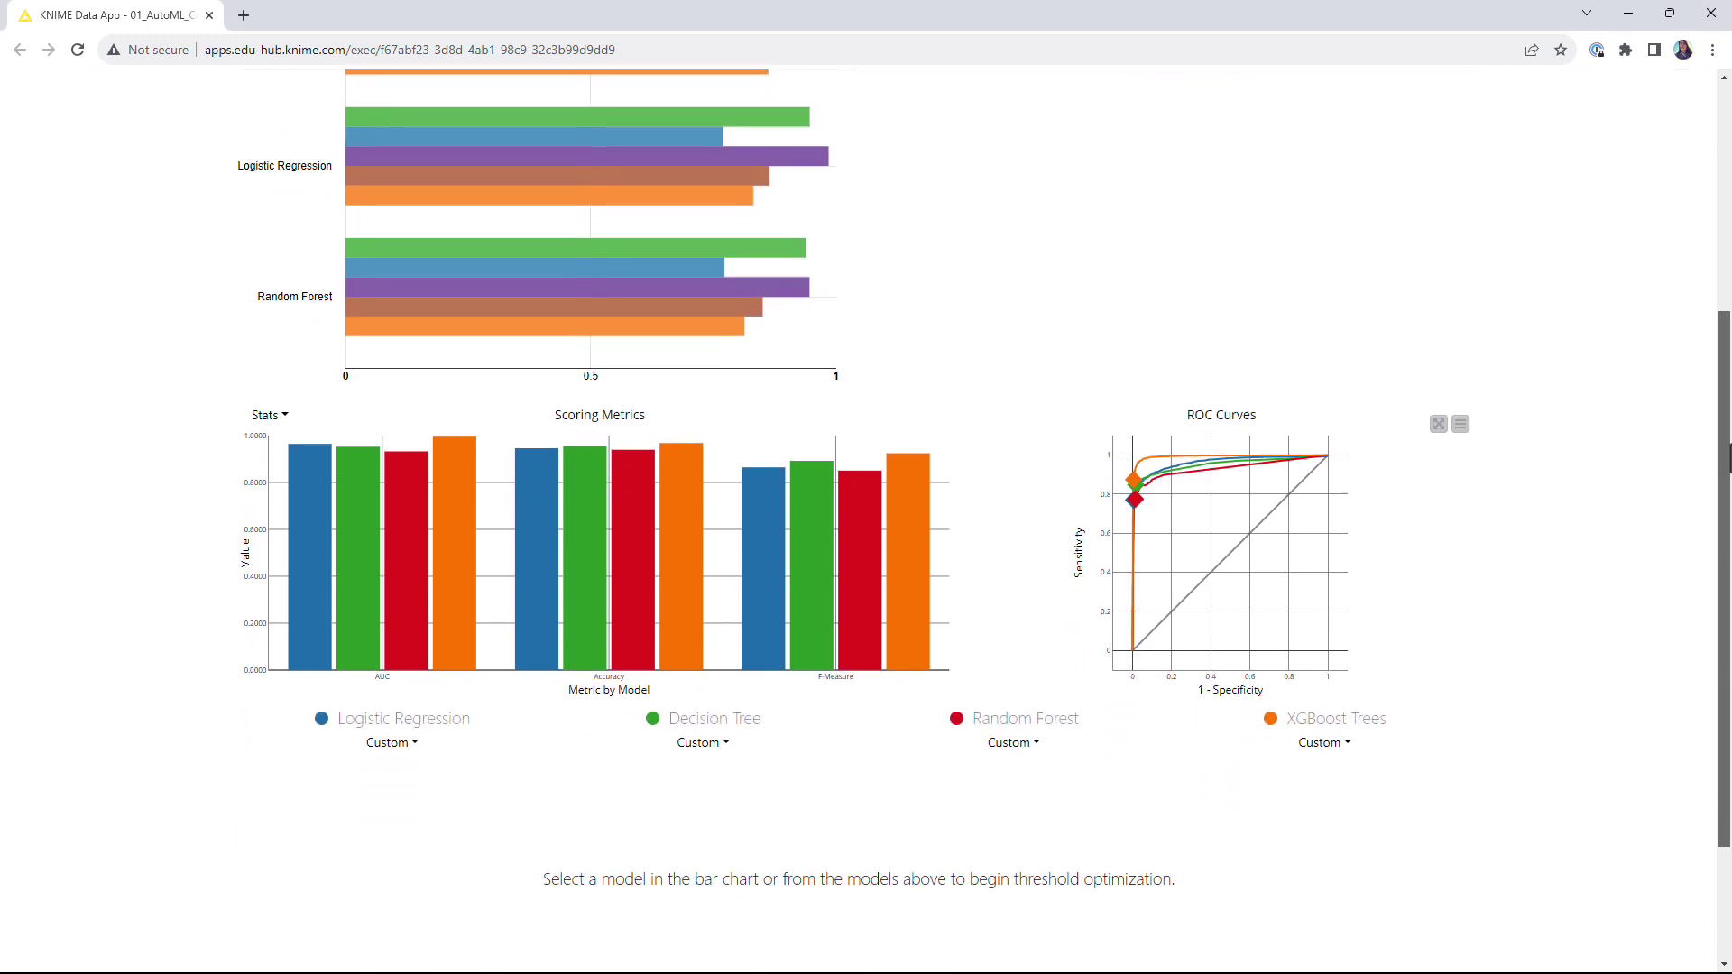
left_click(873, 465)
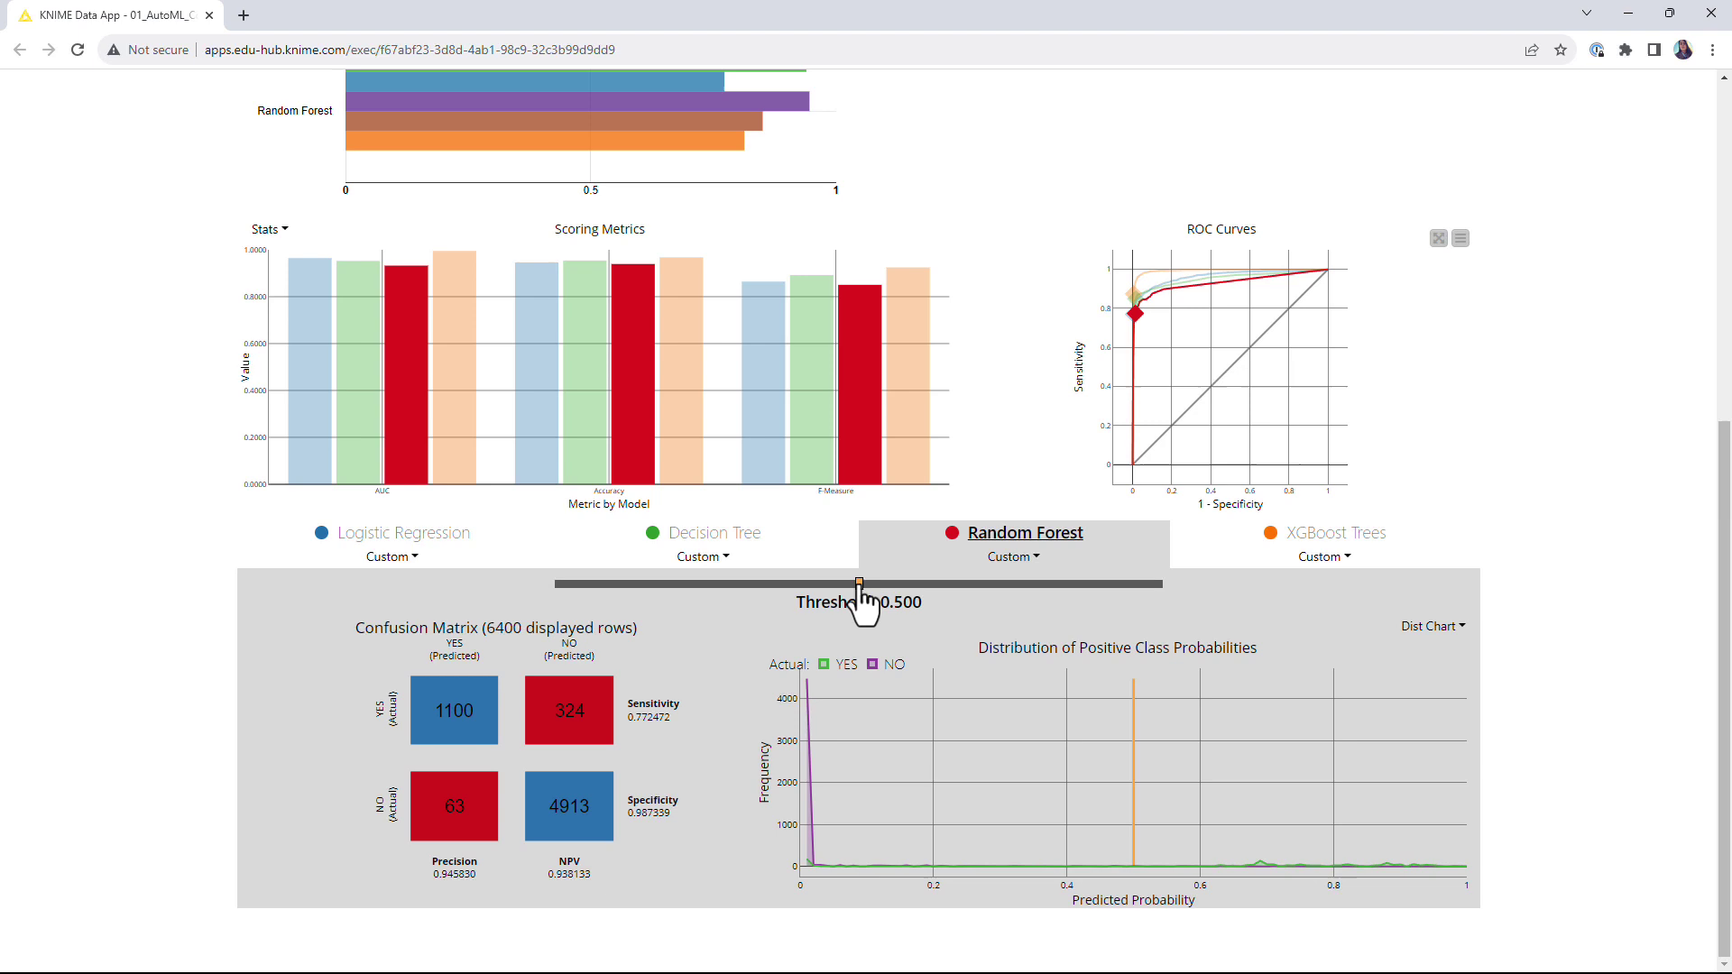
left_click_drag(913, 587, 787, 596)
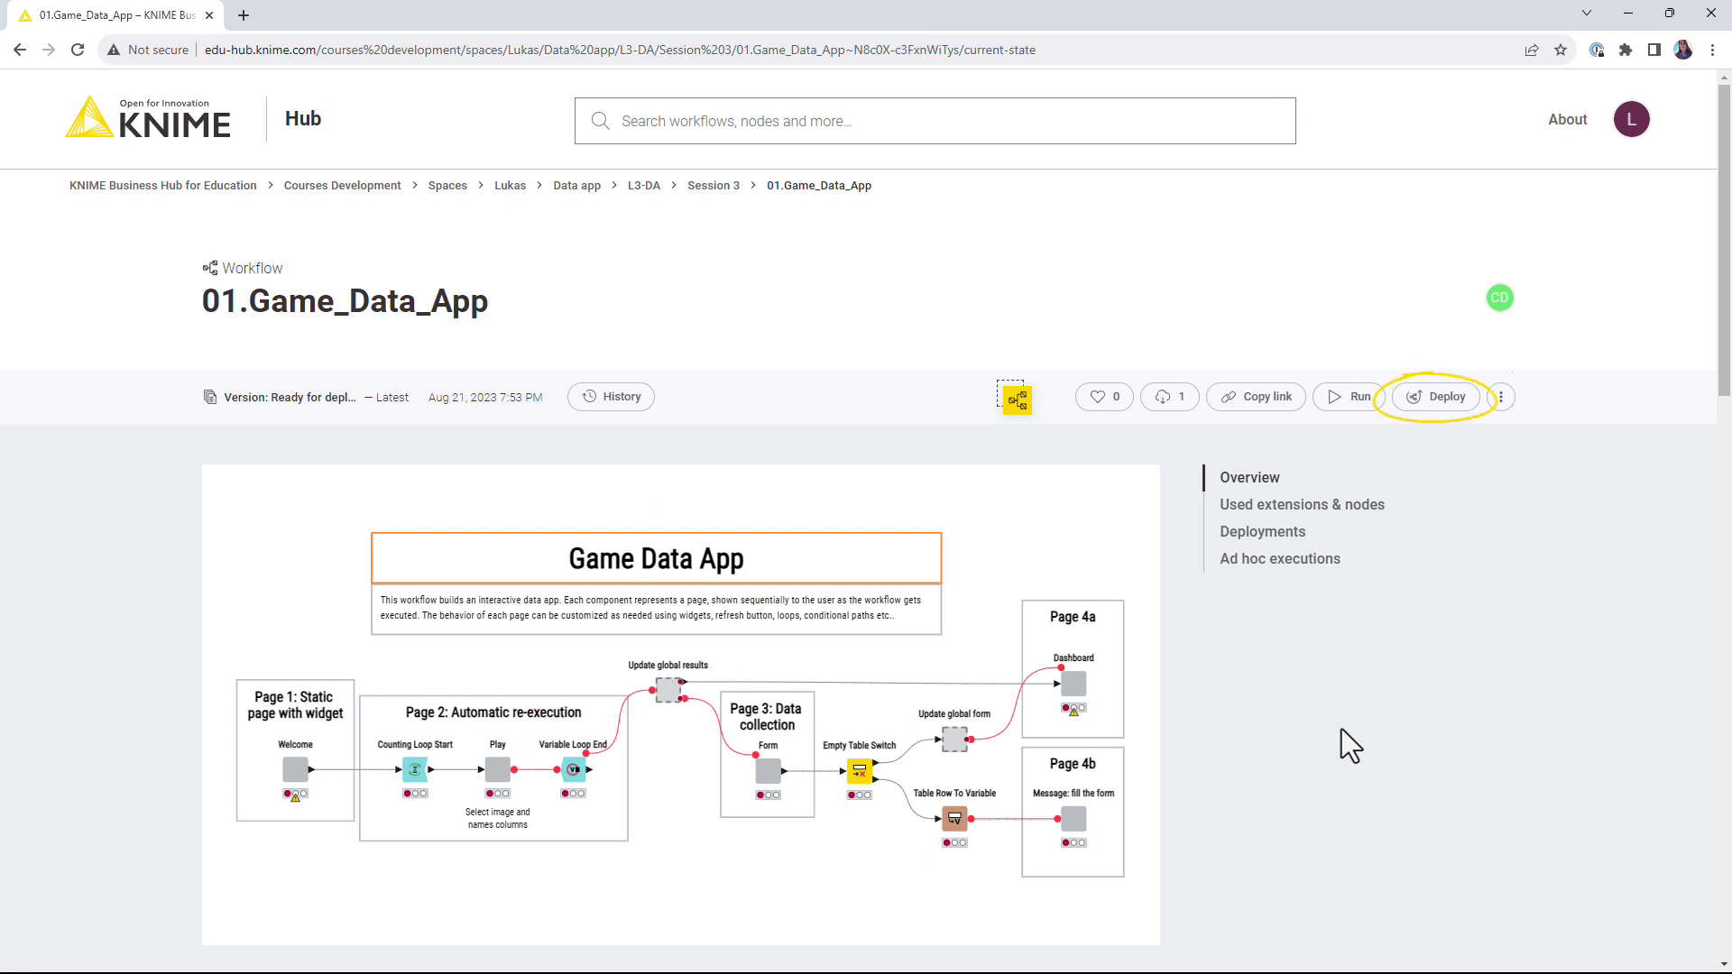
Start a data app deployment with category 'Games' and description 'This app is for fun!'
left_click(1424, 400)
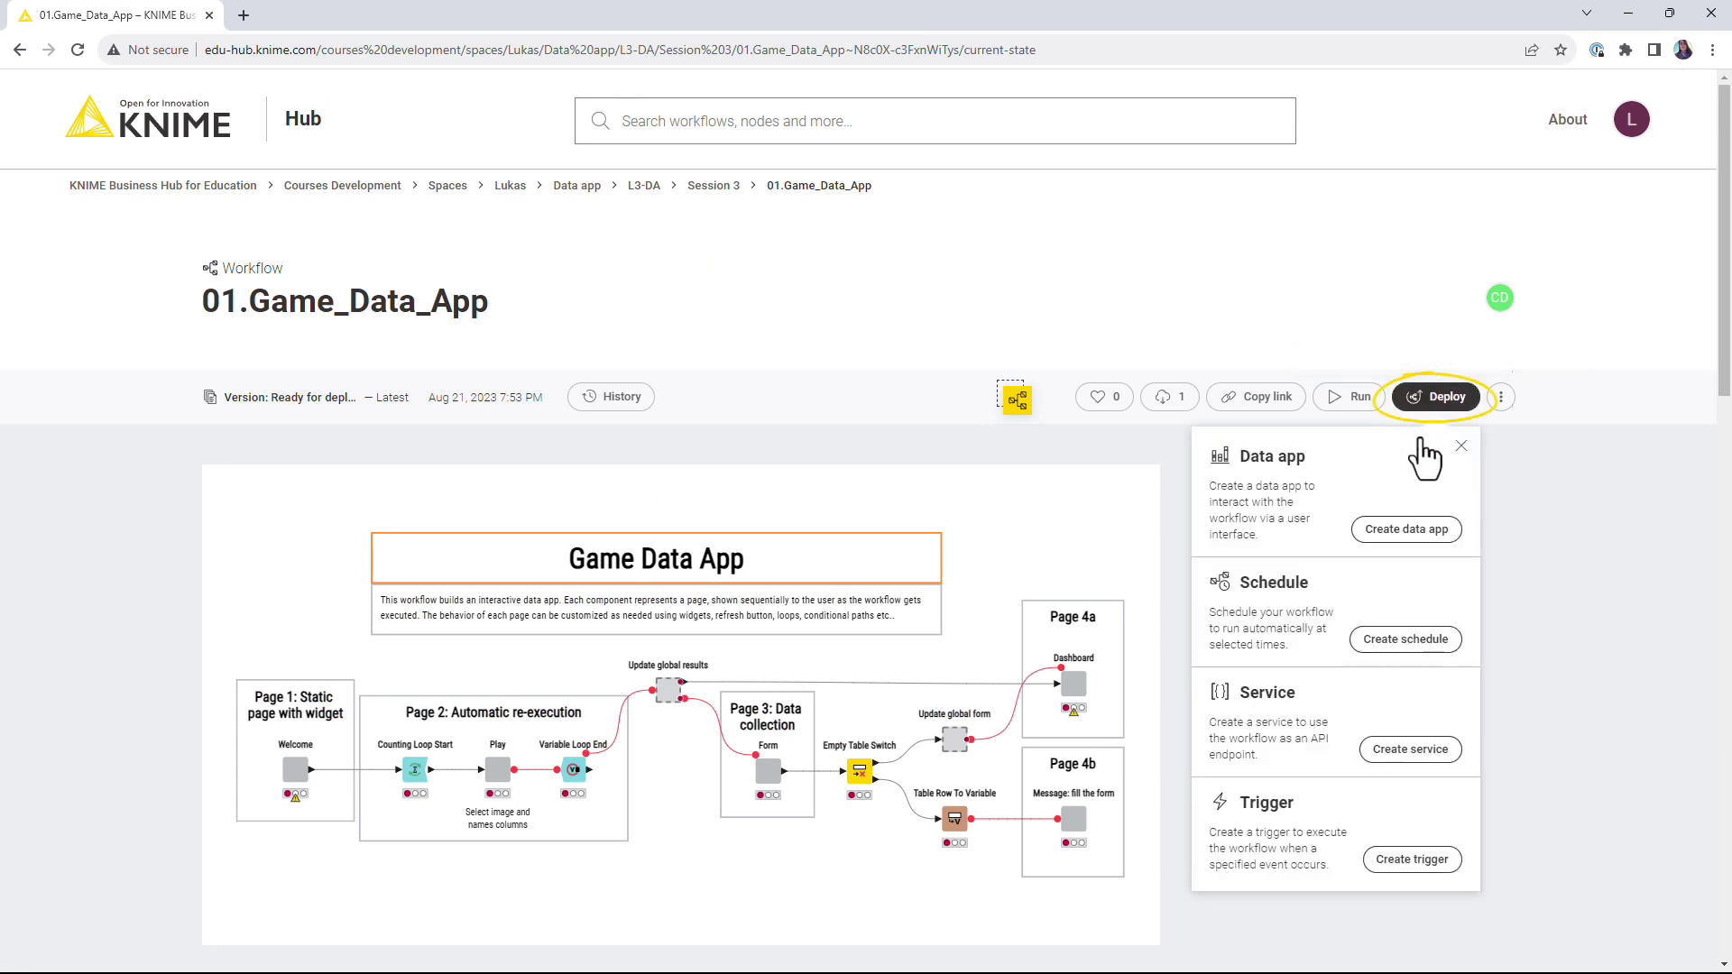
left_click(1410, 535)
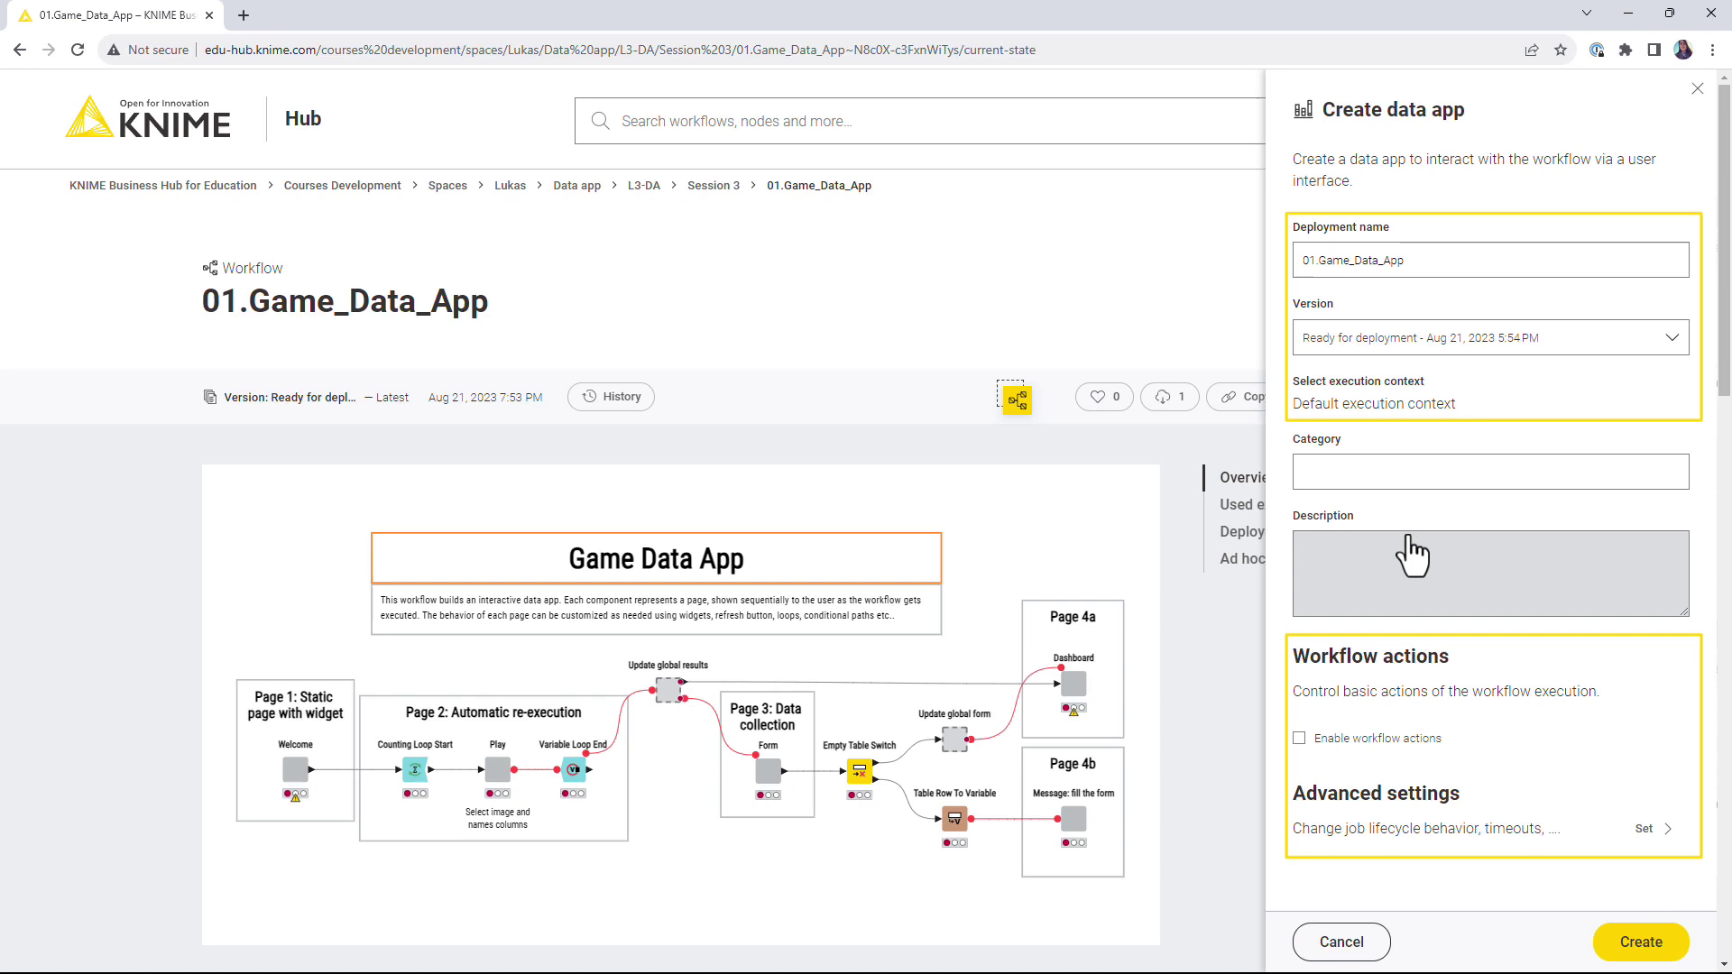
left_click(1412, 485)
type("Ga")
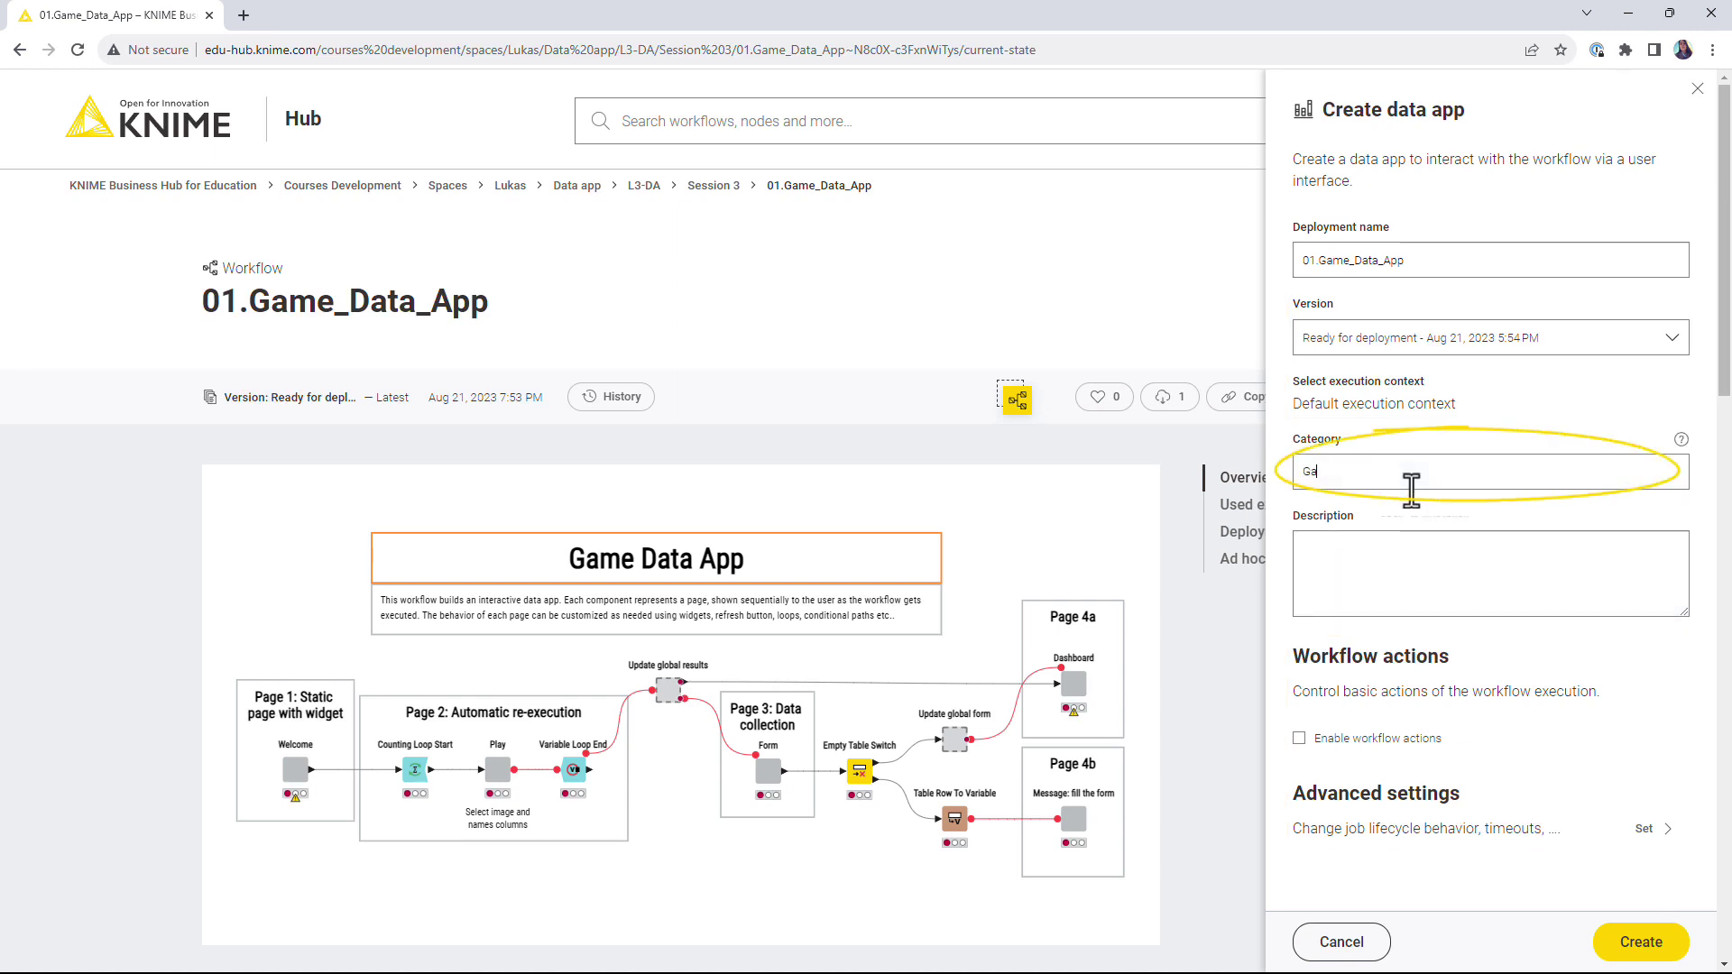
type("mes")
left_click(1378, 559)
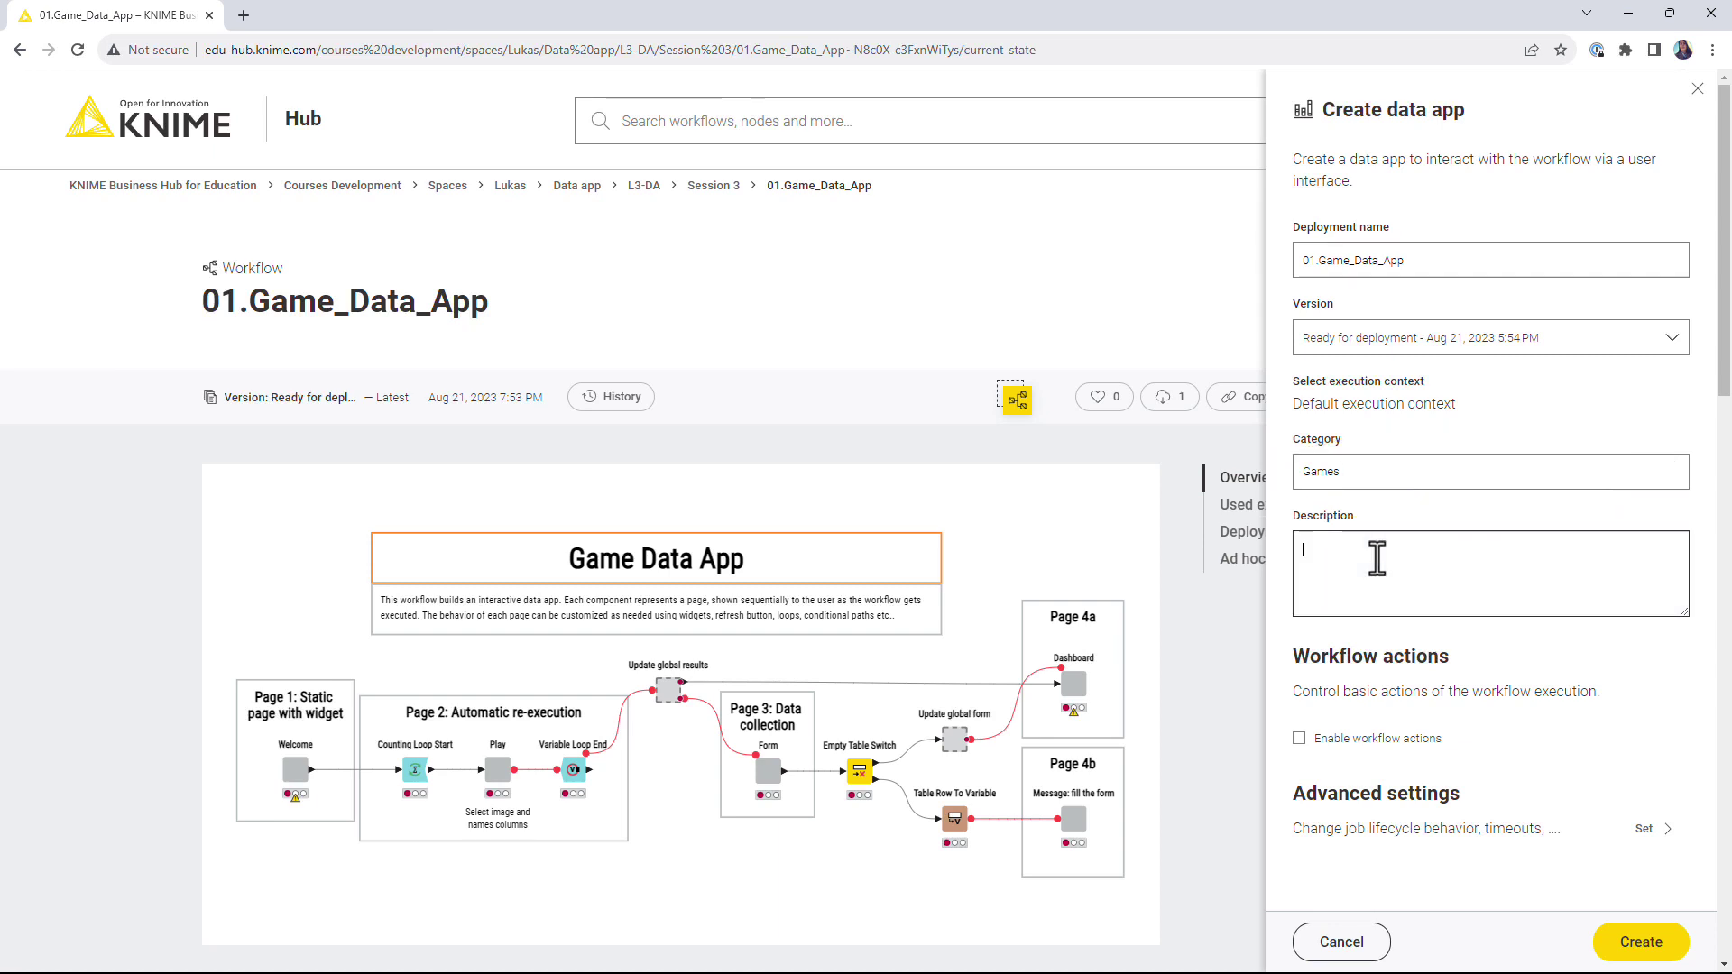
type("This a")
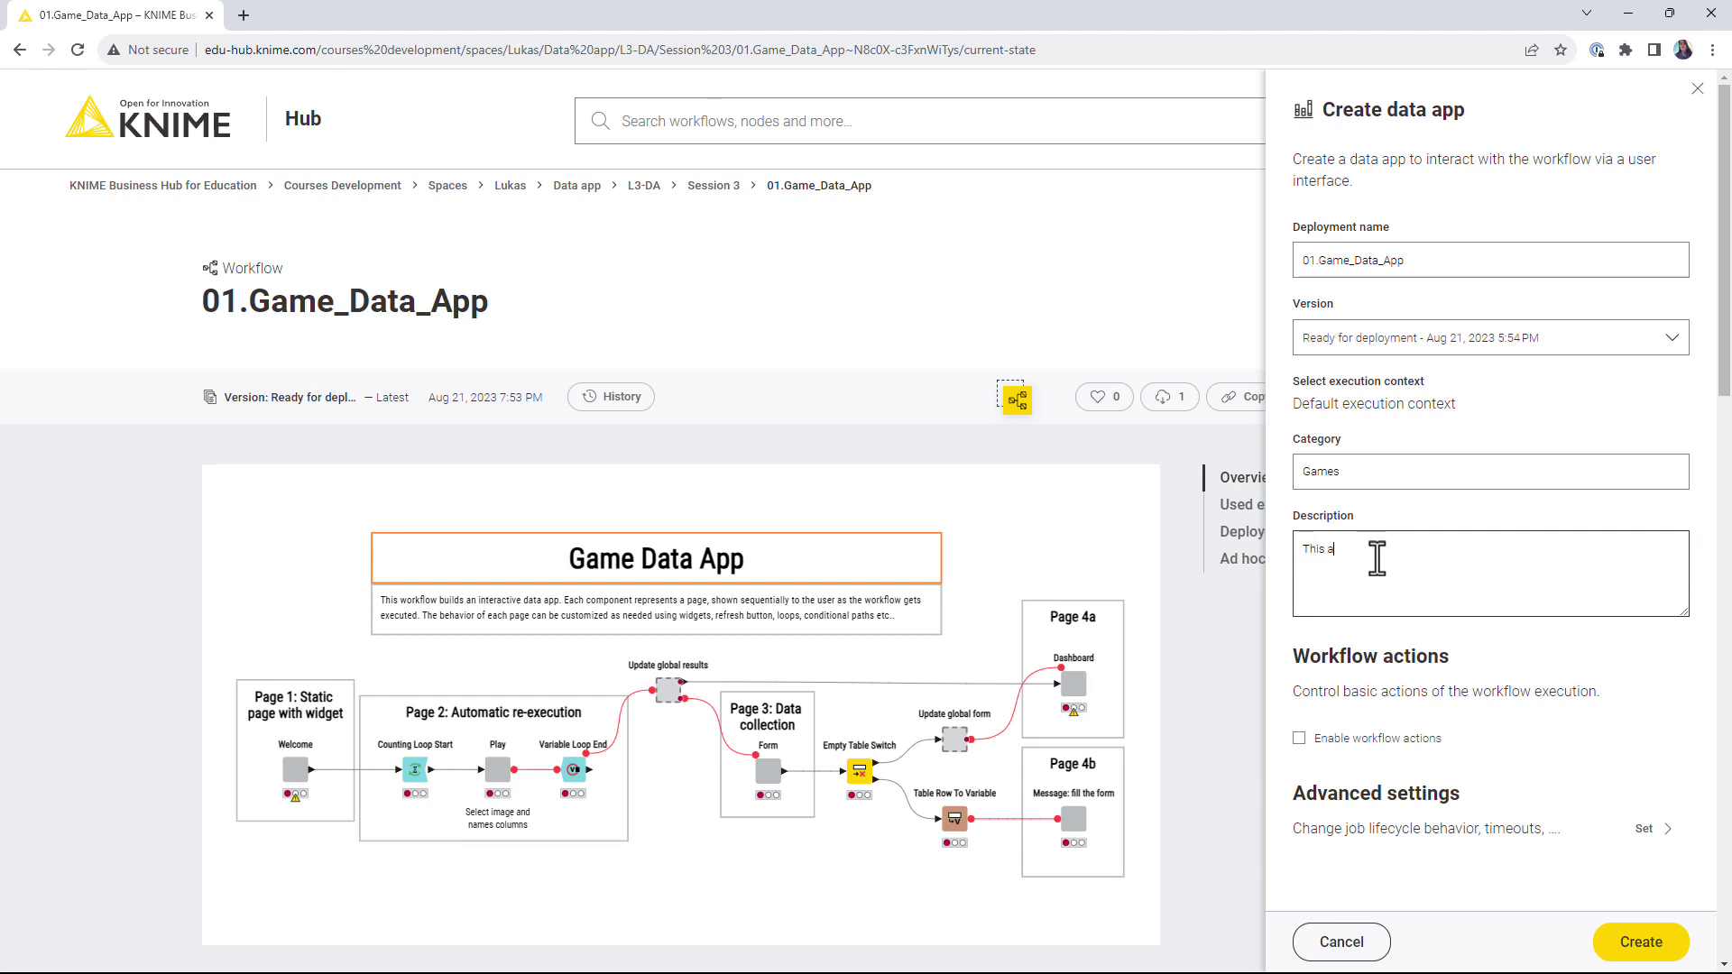
type("pp is for fu")
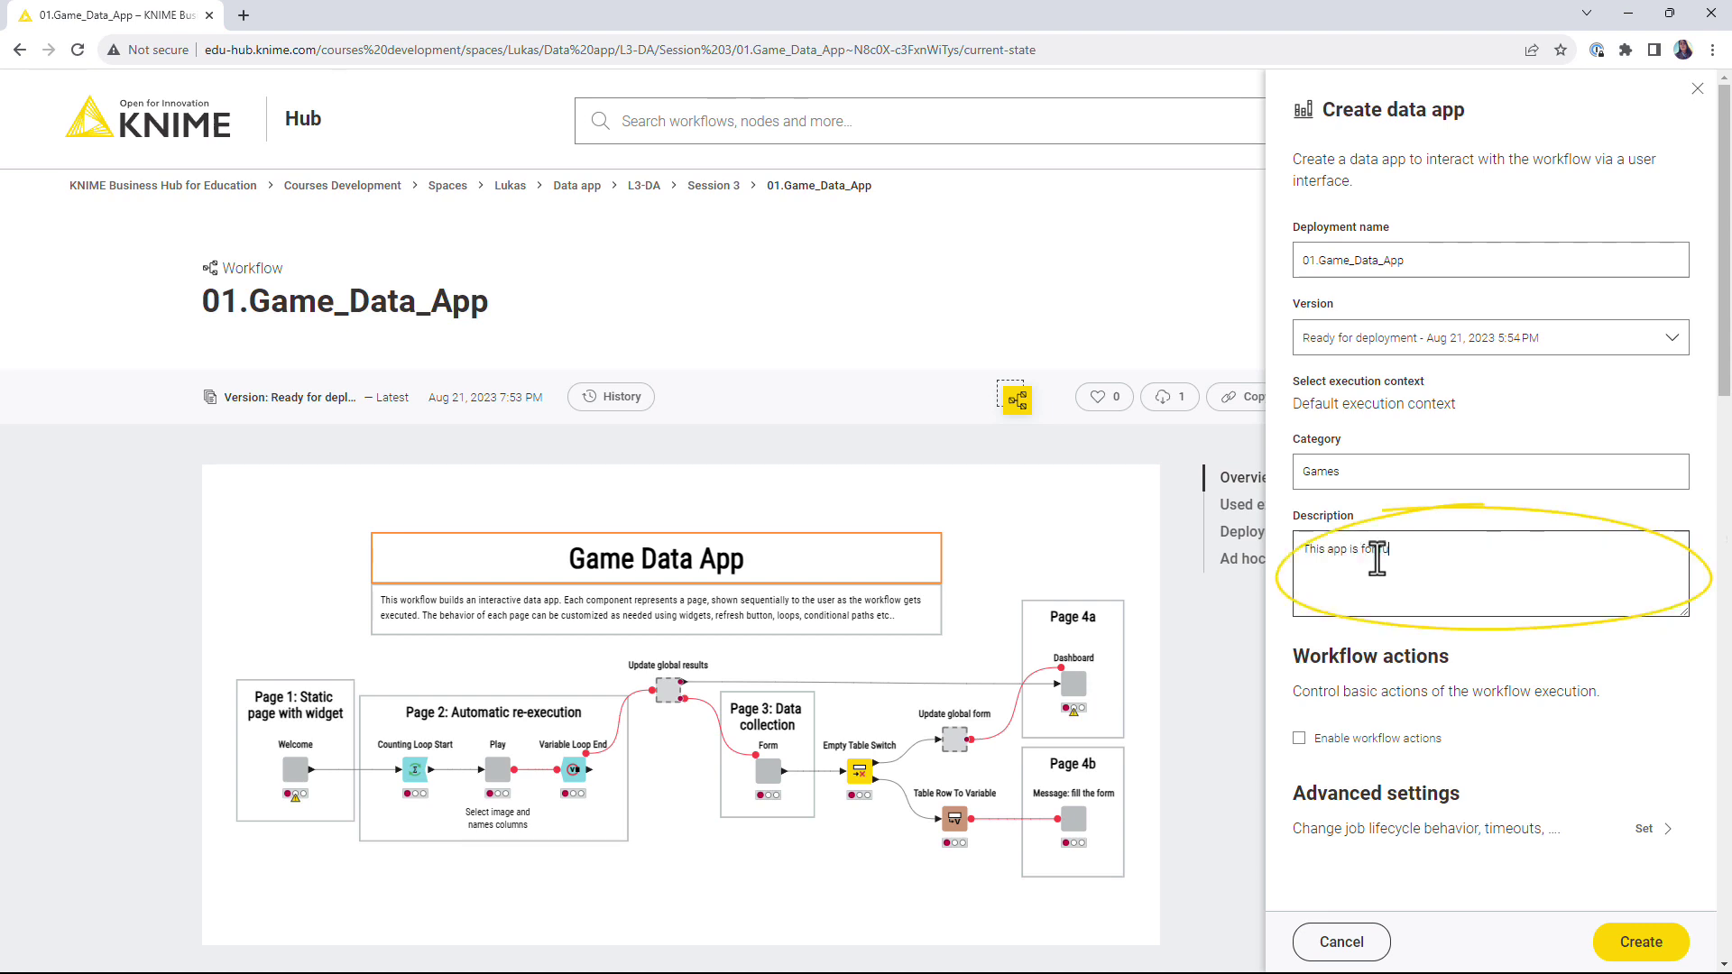
type("n!")
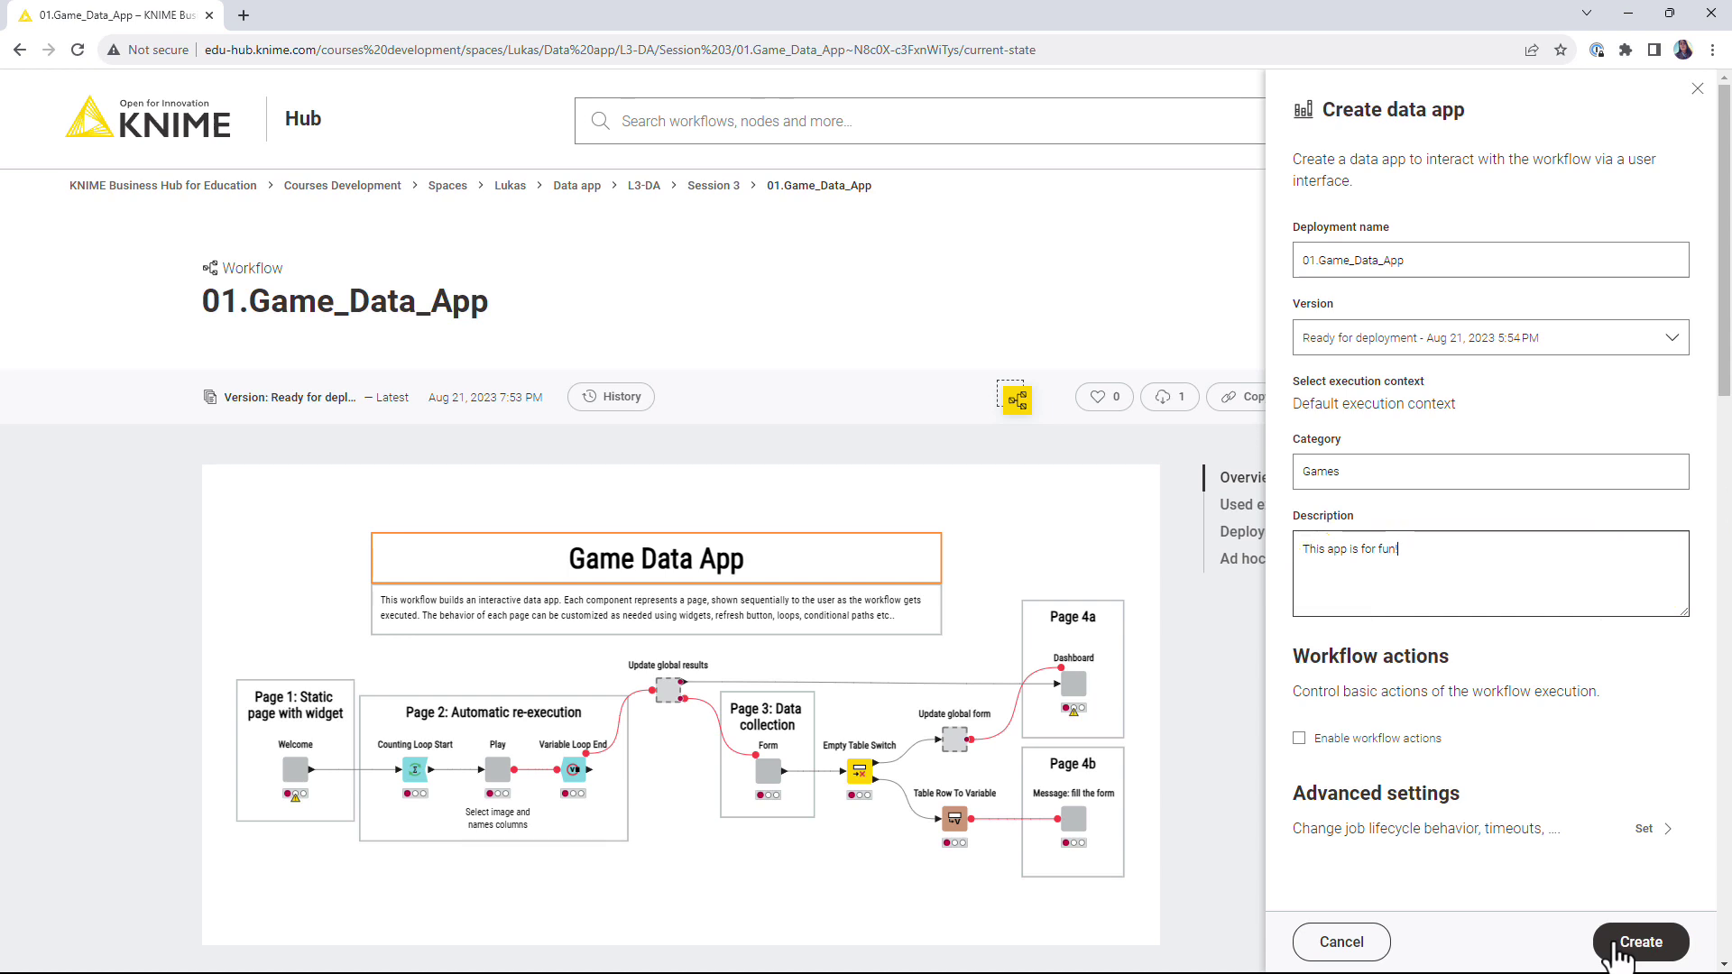
Create the deployment and view its actions in the workflow's Deployments list
left_click(1614, 947)
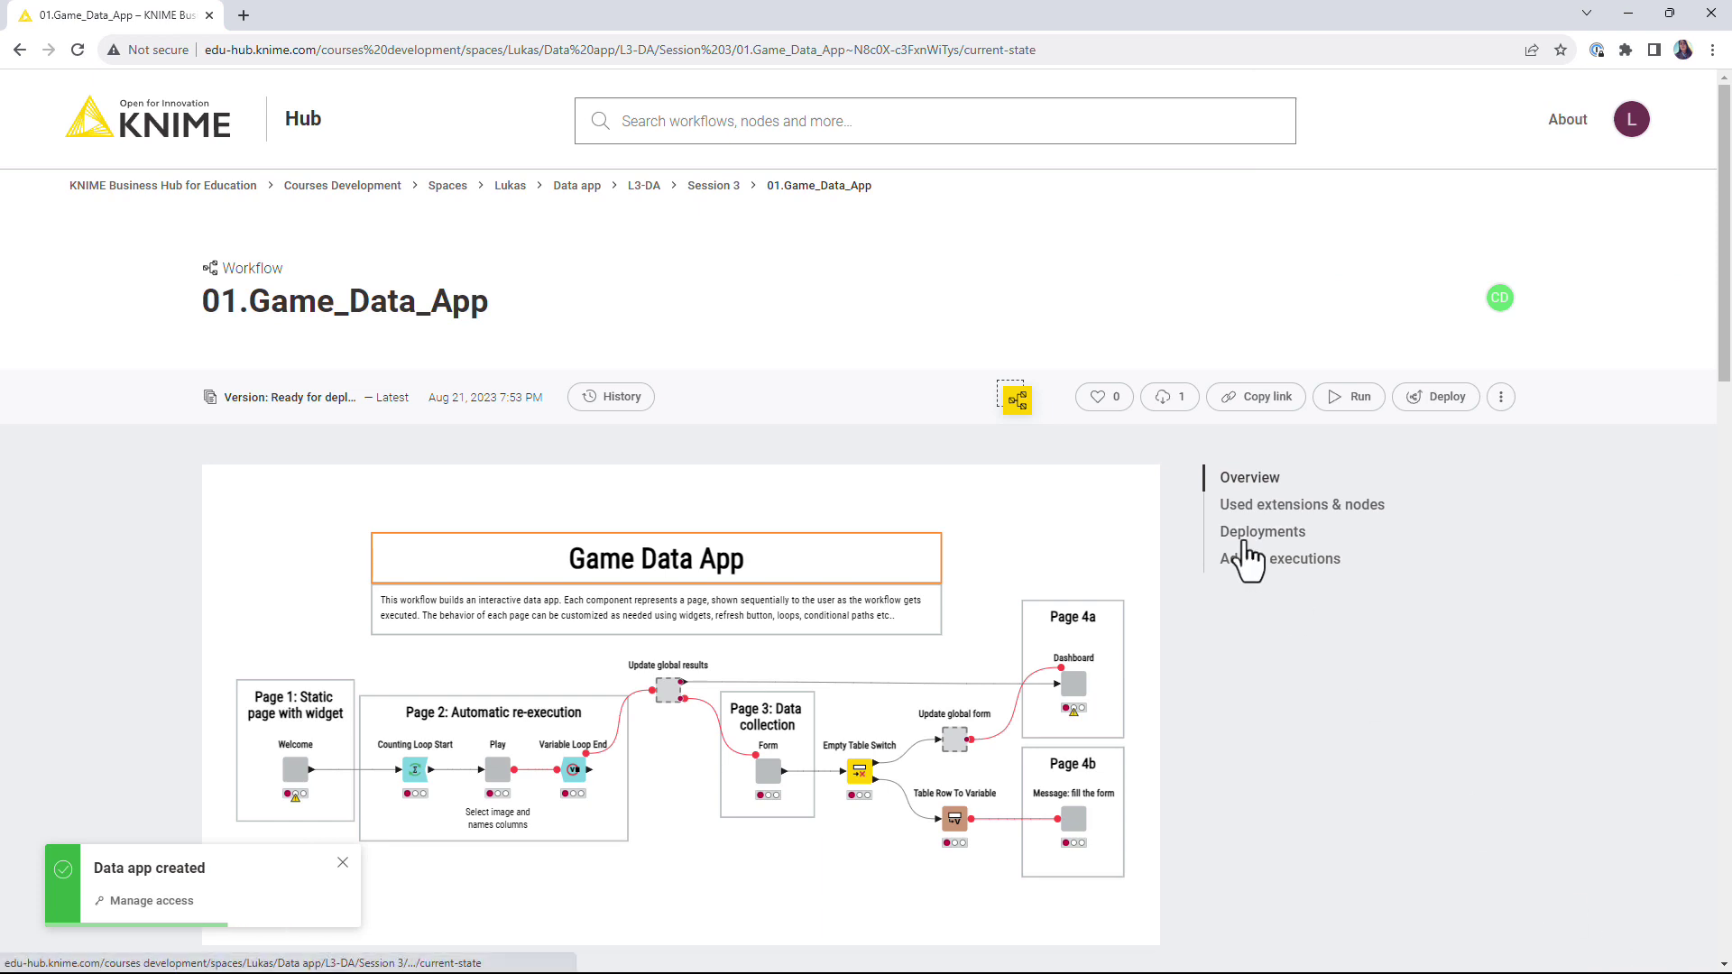
left_click(1247, 540)
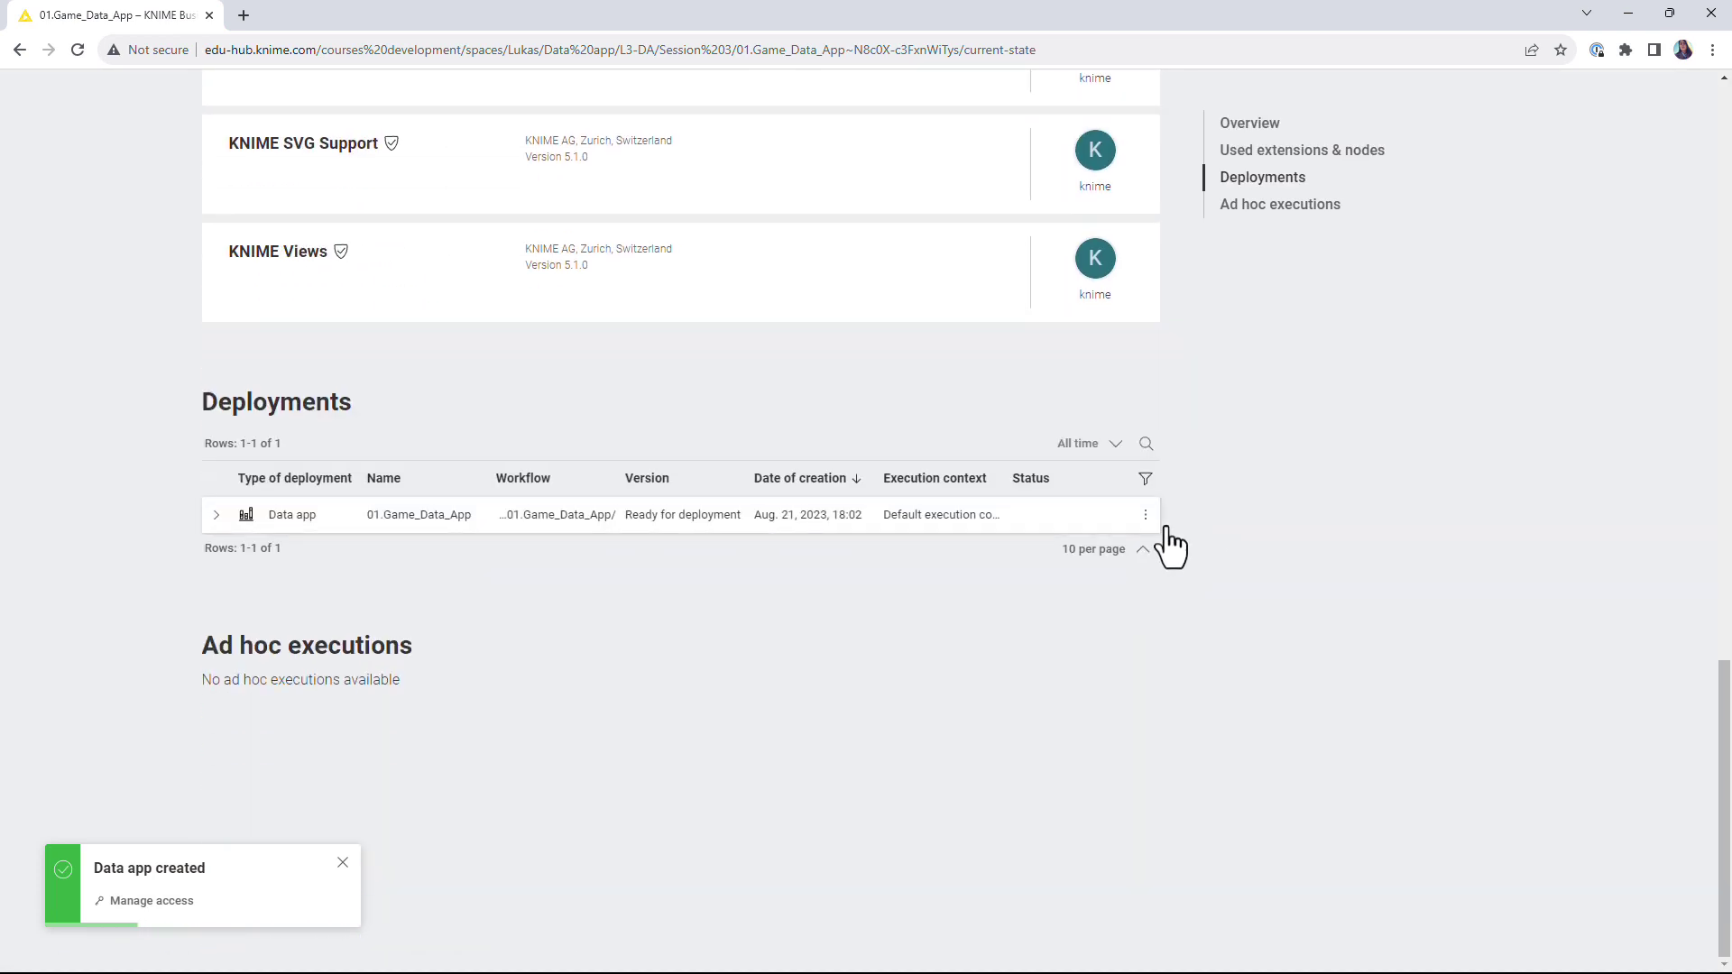
left_click(1146, 516)
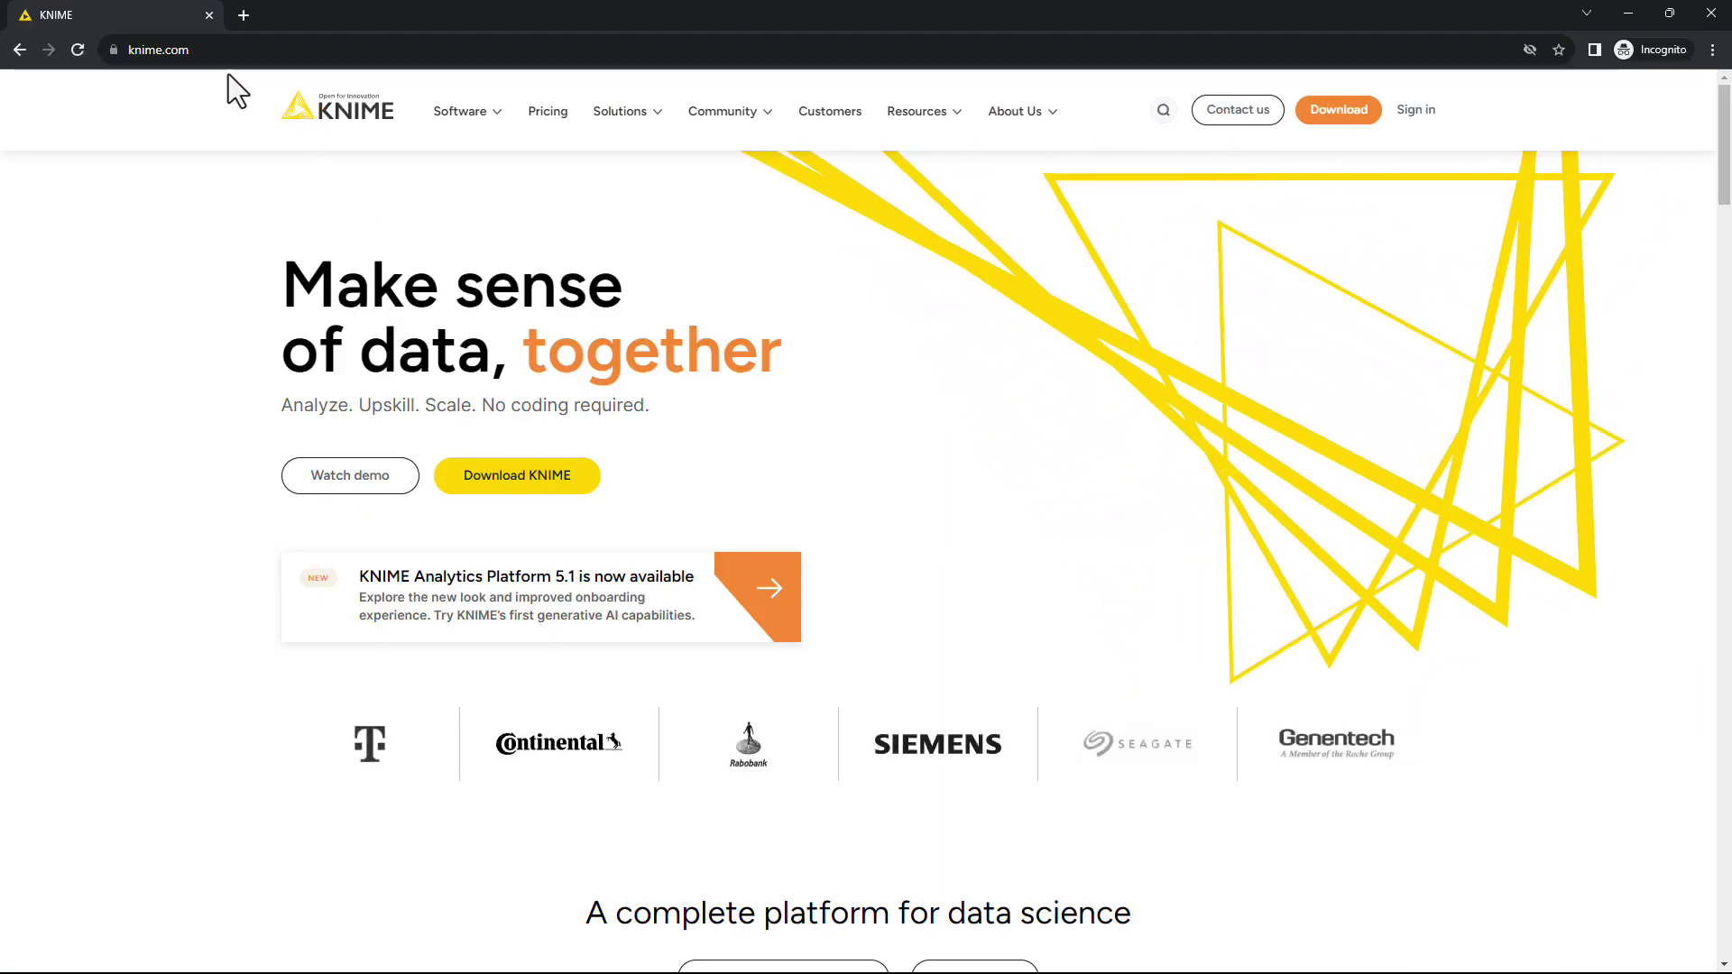
Load apps.edu-hub.knime.com, sign in, and go to your About me page
left_click(208, 54)
key("ctrl+a")
type("http://apps.edu-hub.knime.com/")
key("Return")
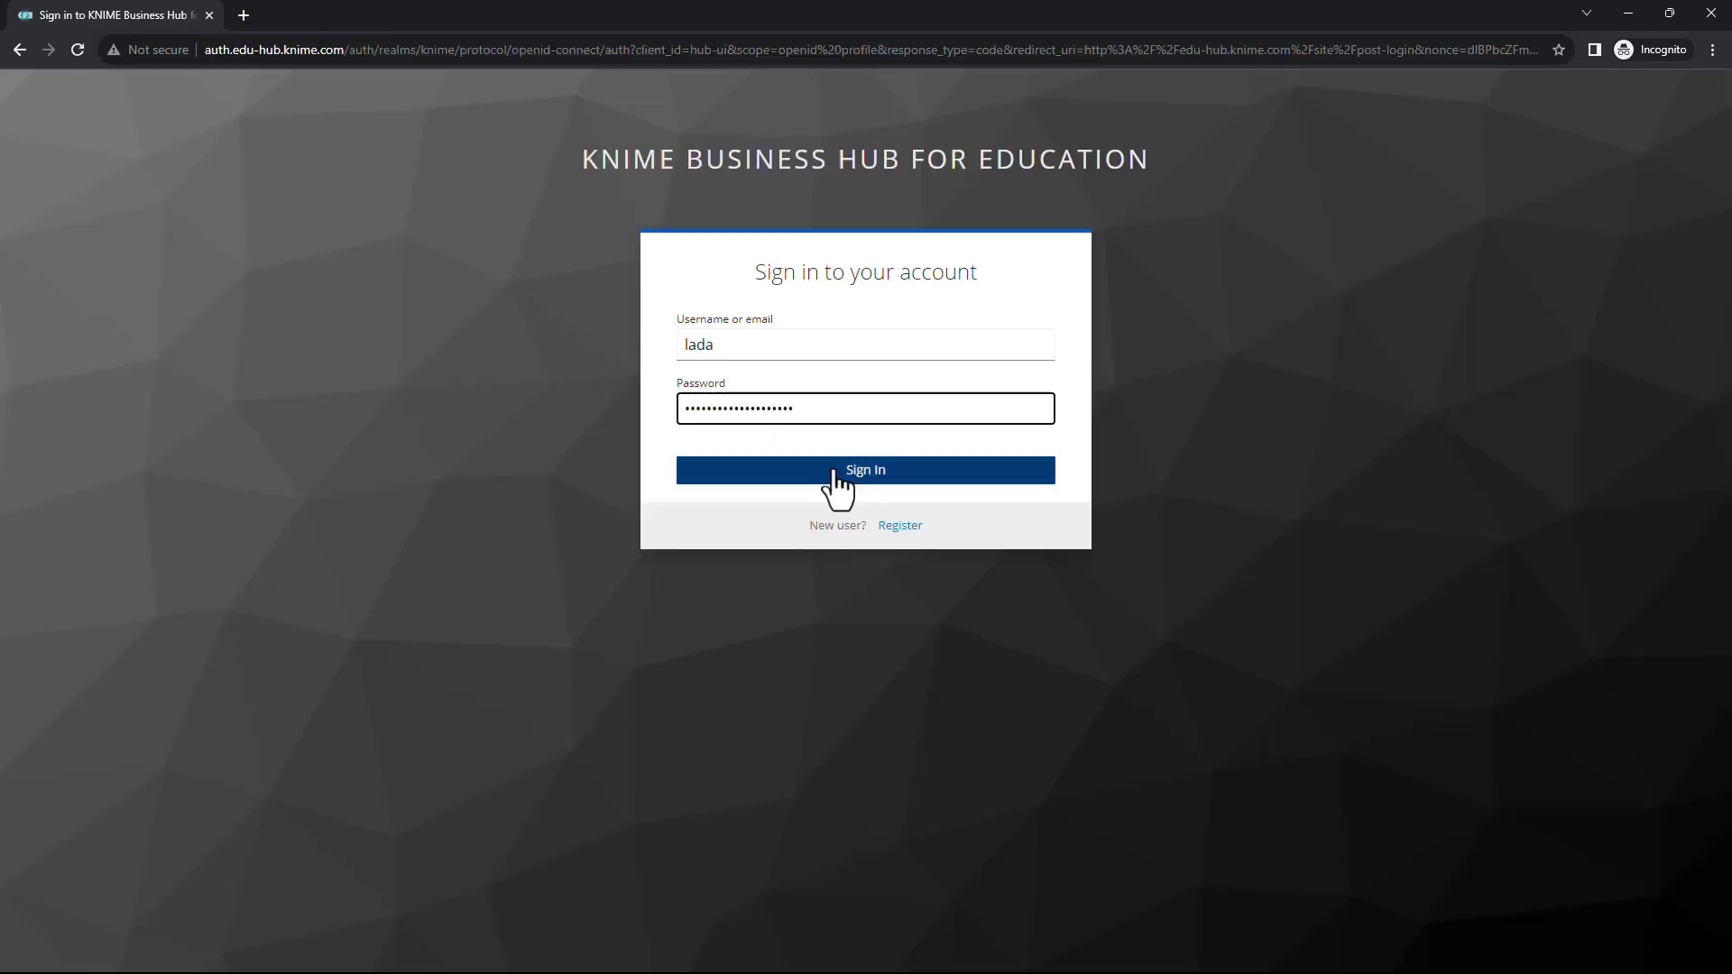
left_click(836, 474)
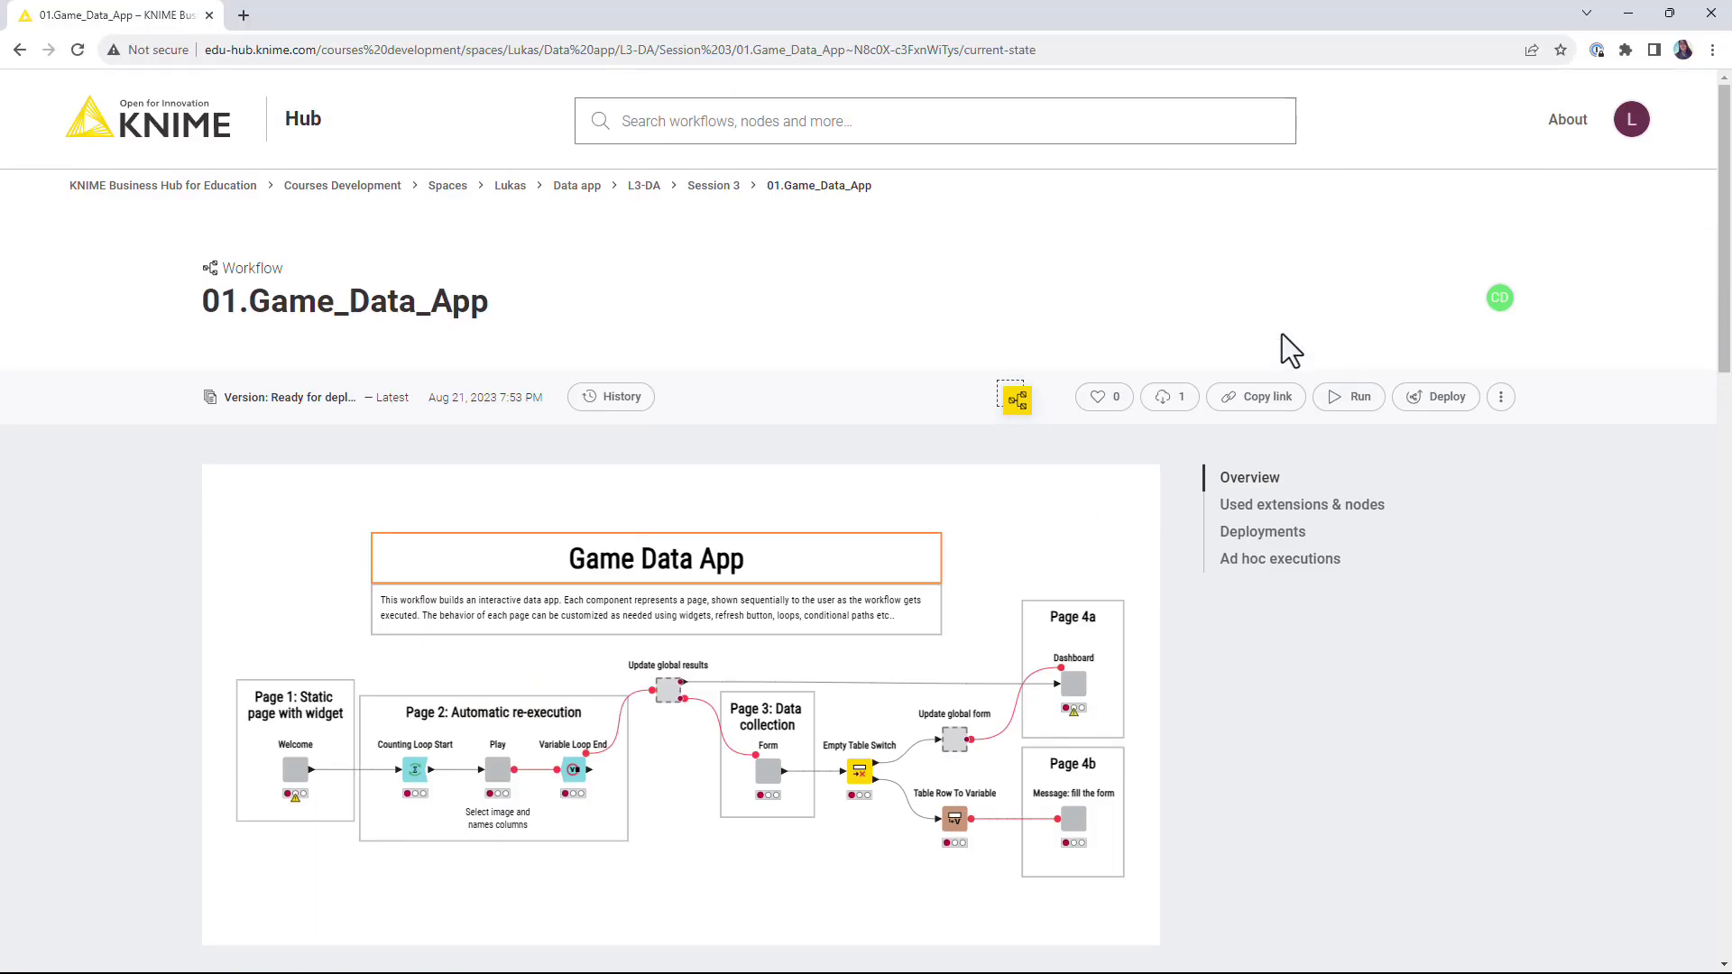
left_click(1631, 119)
left_click(1574, 164)
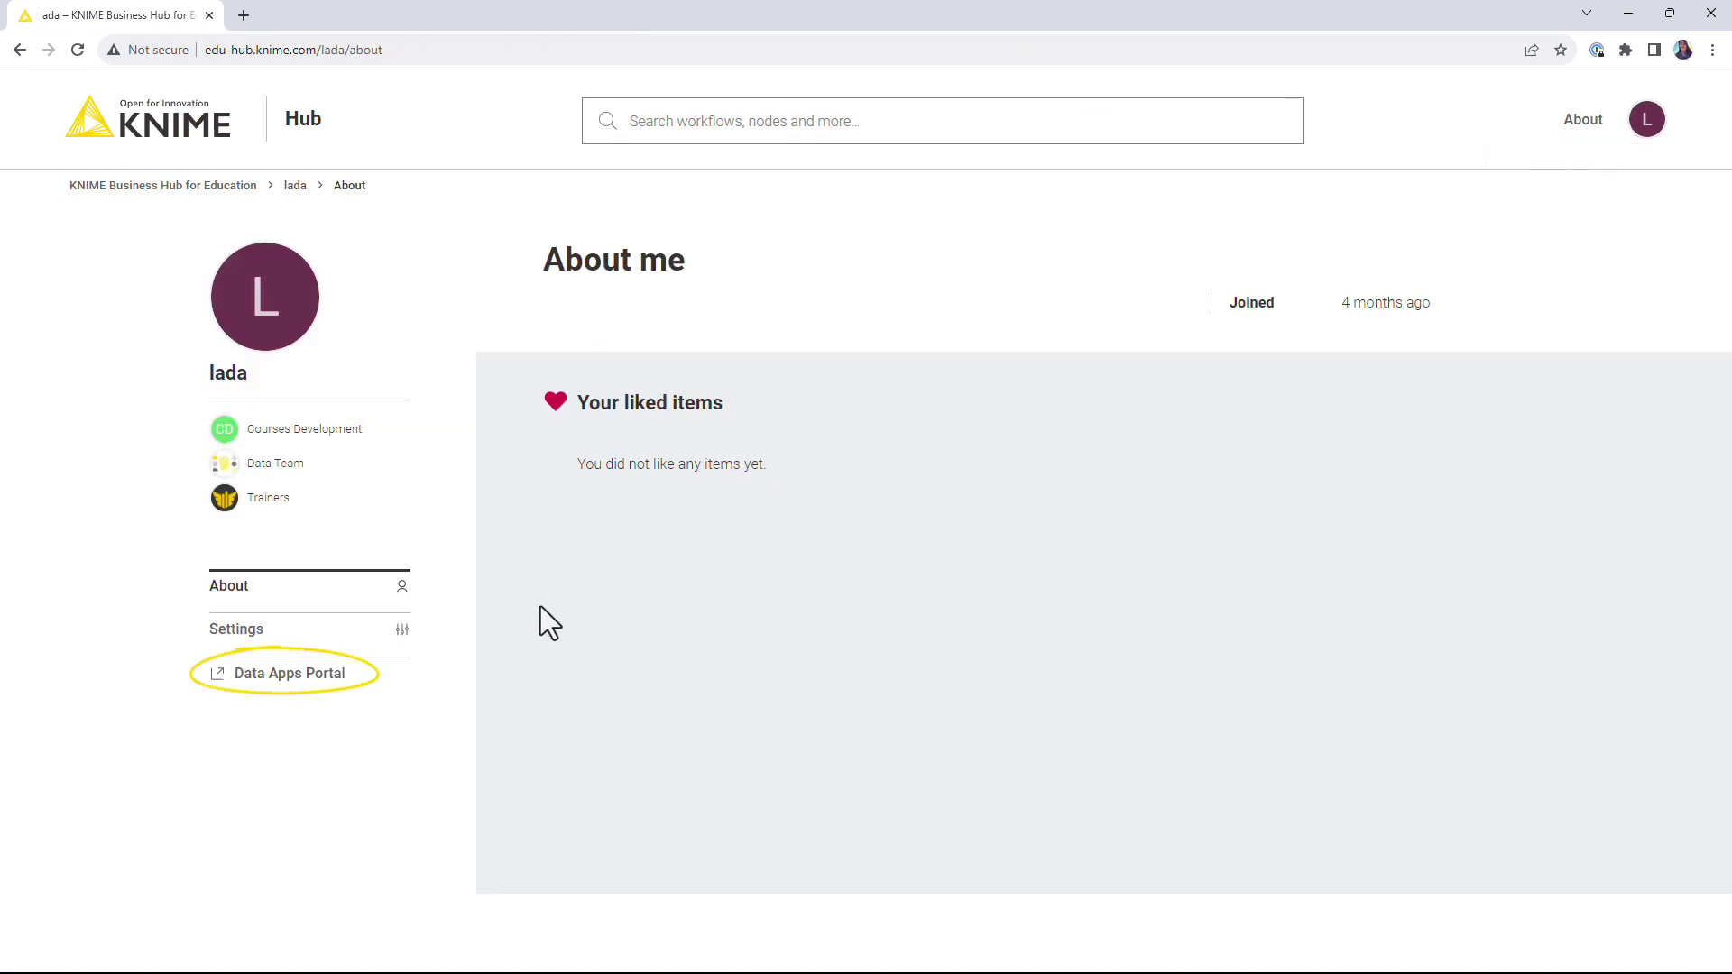
Open the Data Apps Portal in a new tab and filter it to Games
left_click(372, 678)
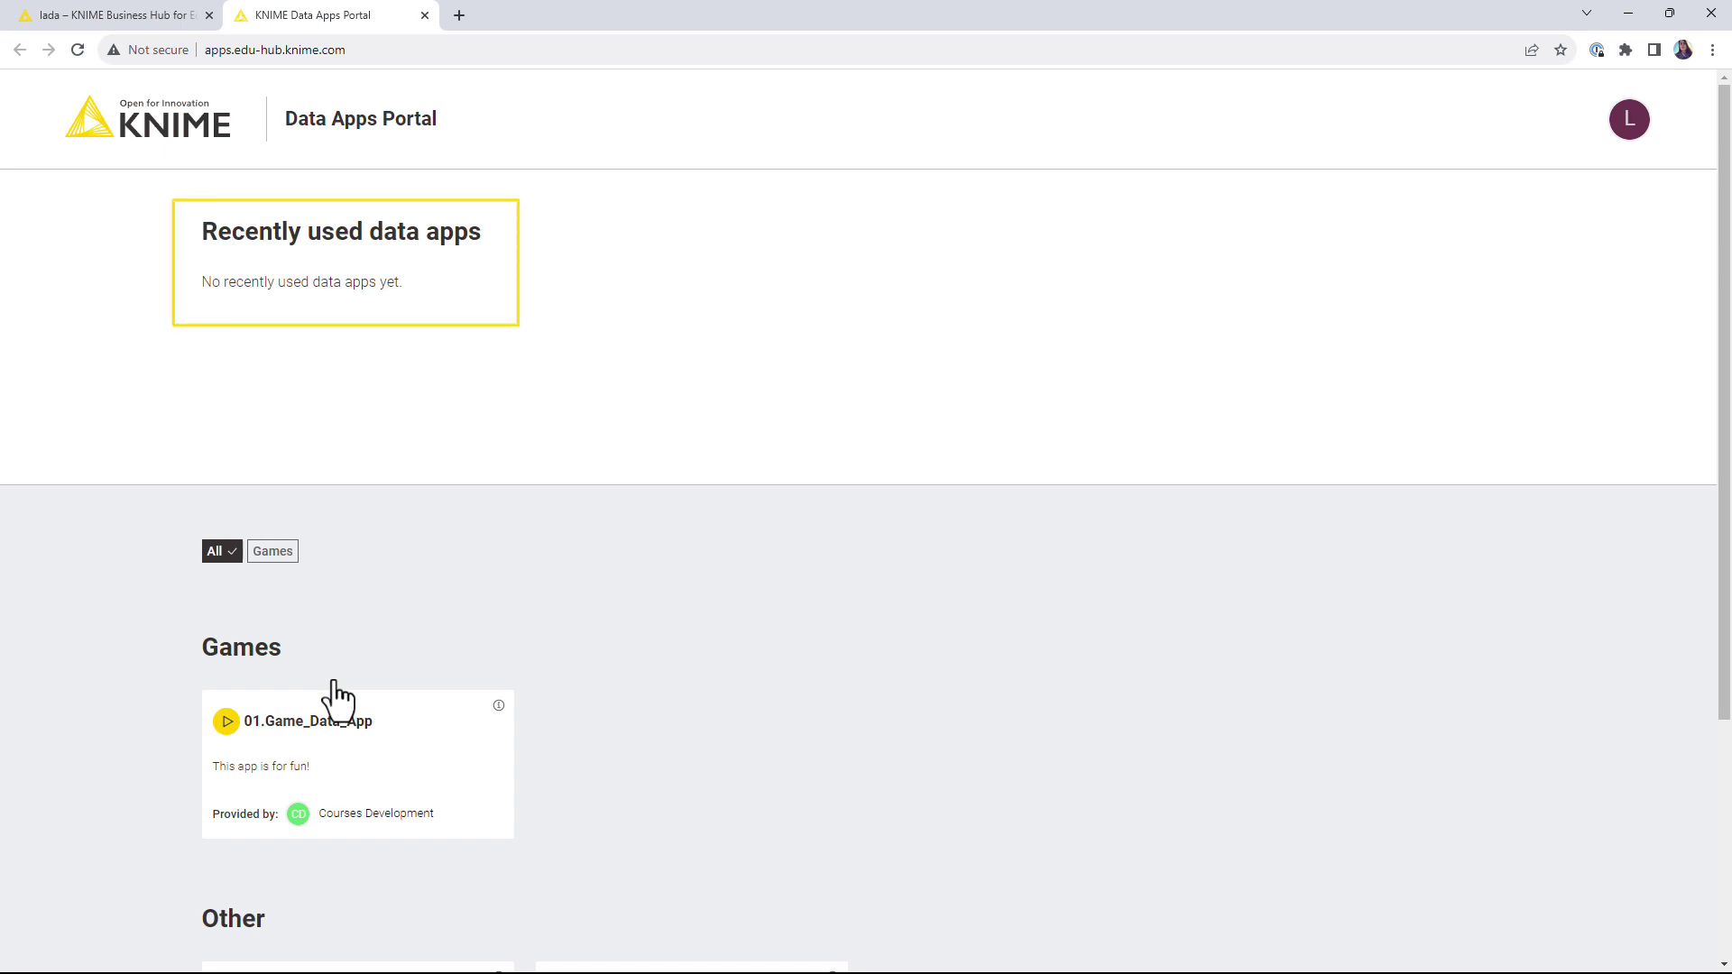
scroll(334, 686, "down", 2)
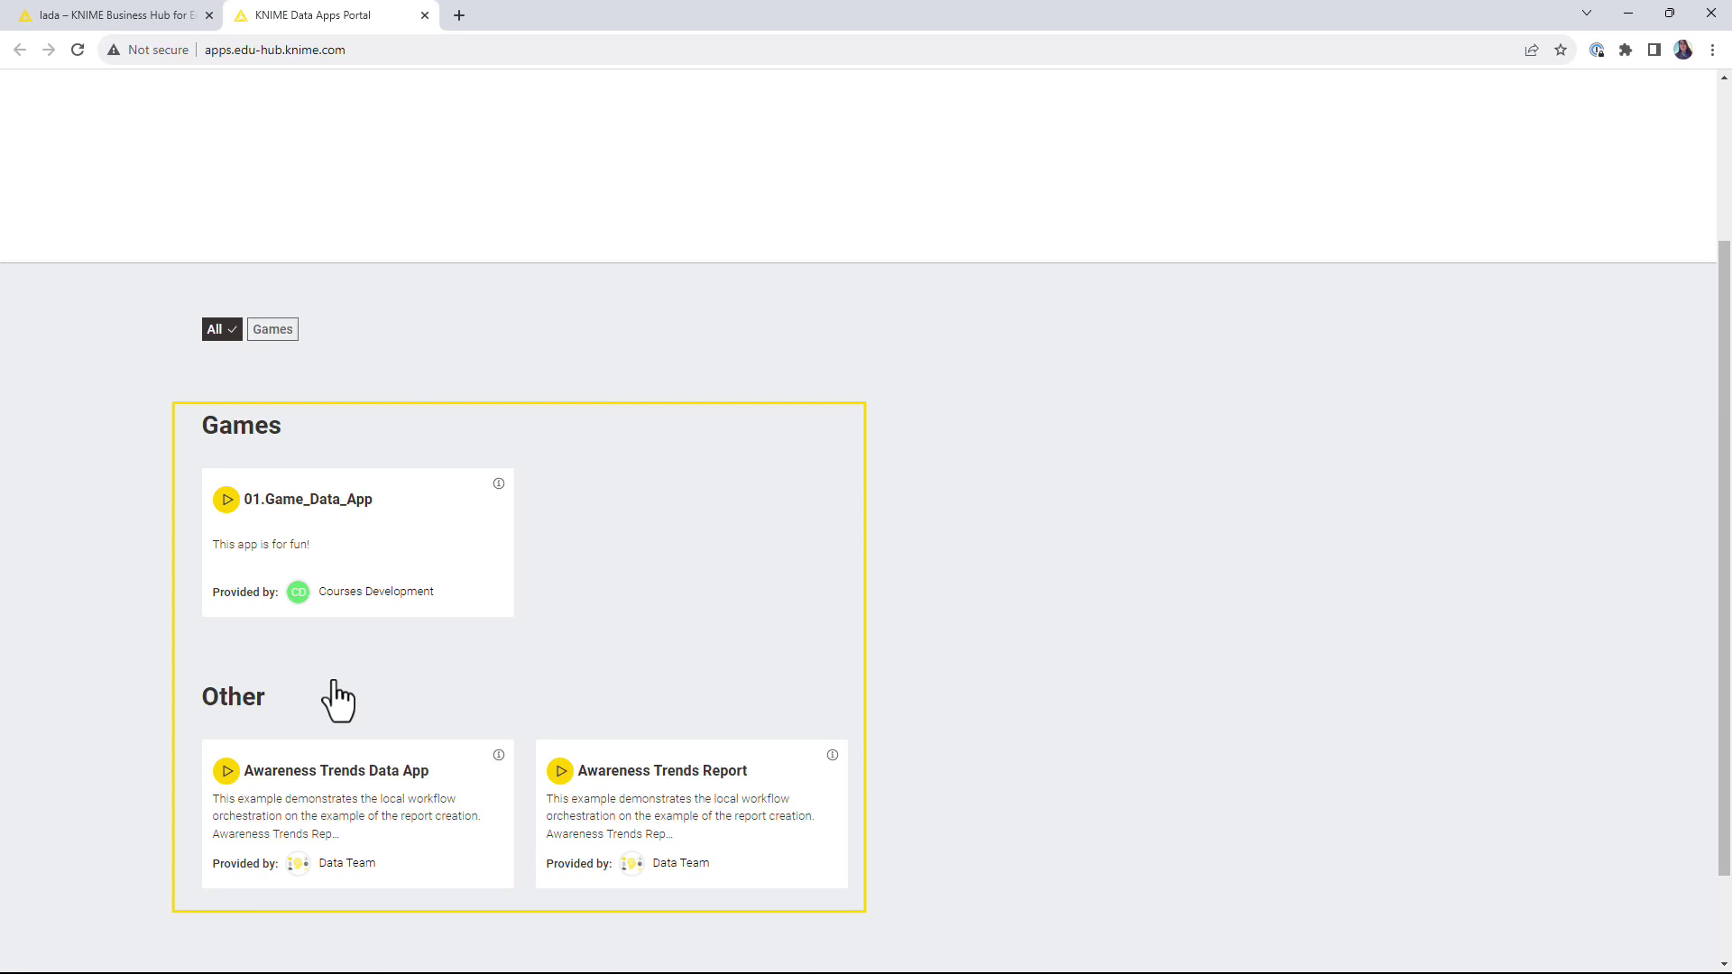
left_click(274, 332)
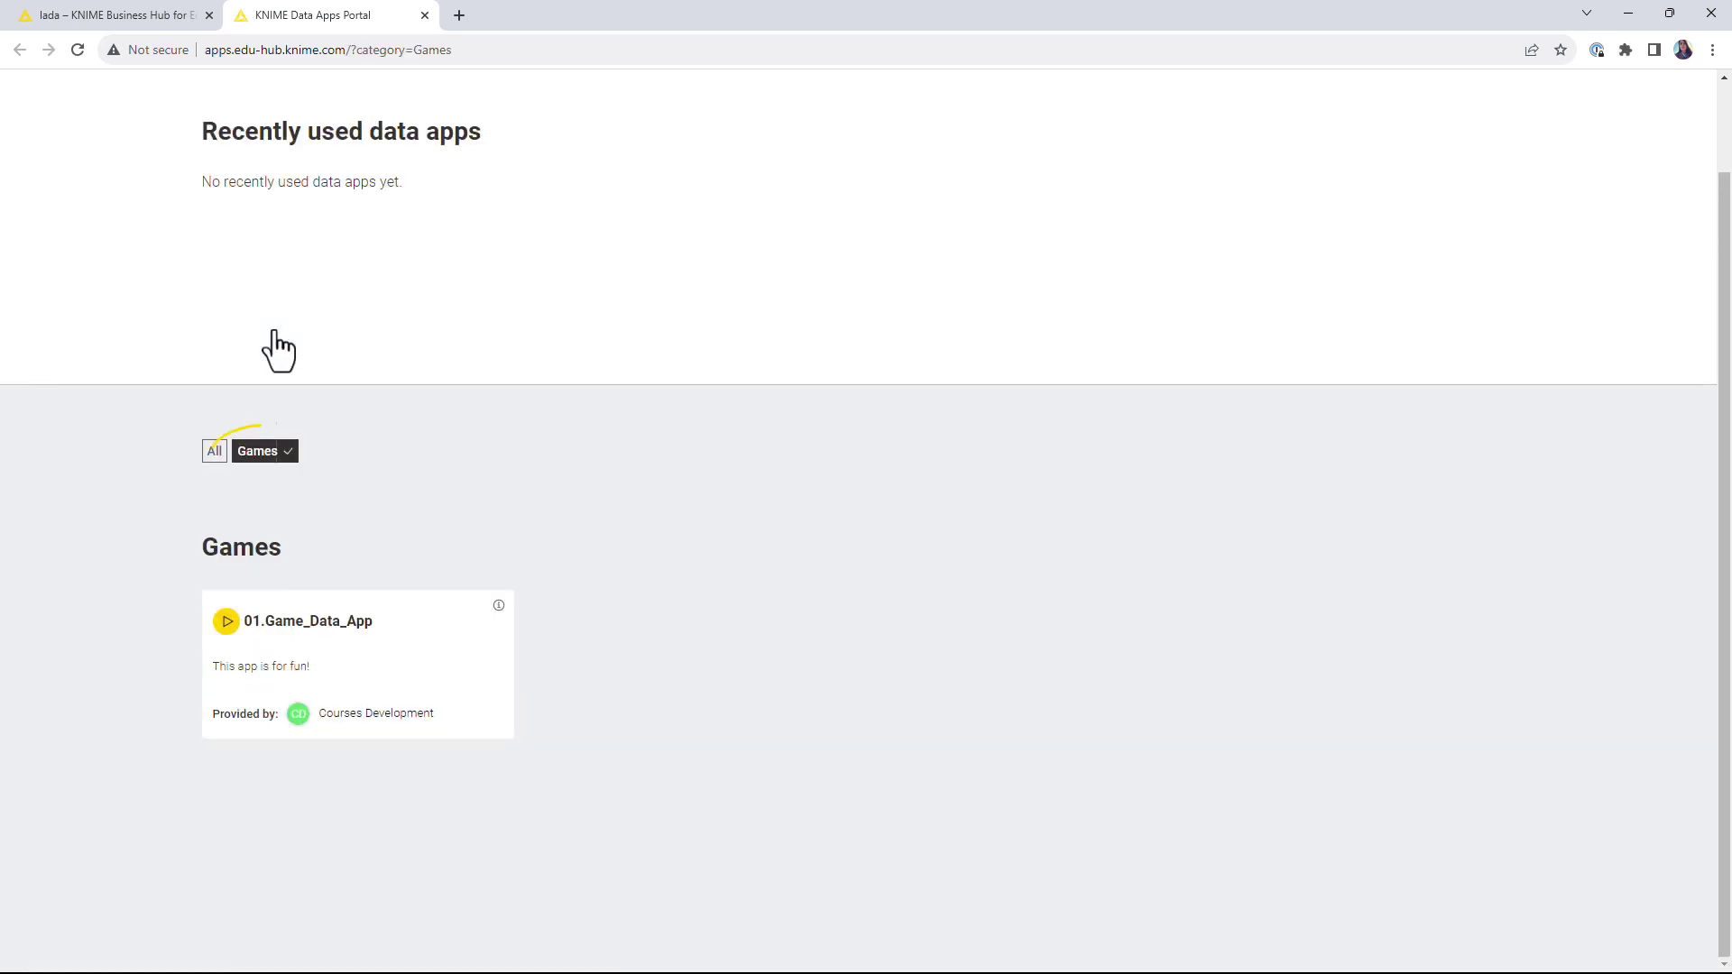
Launch 01.Game_Data_App and answer round one's flag with Democratic Republic of Congo
left_click(394, 653)
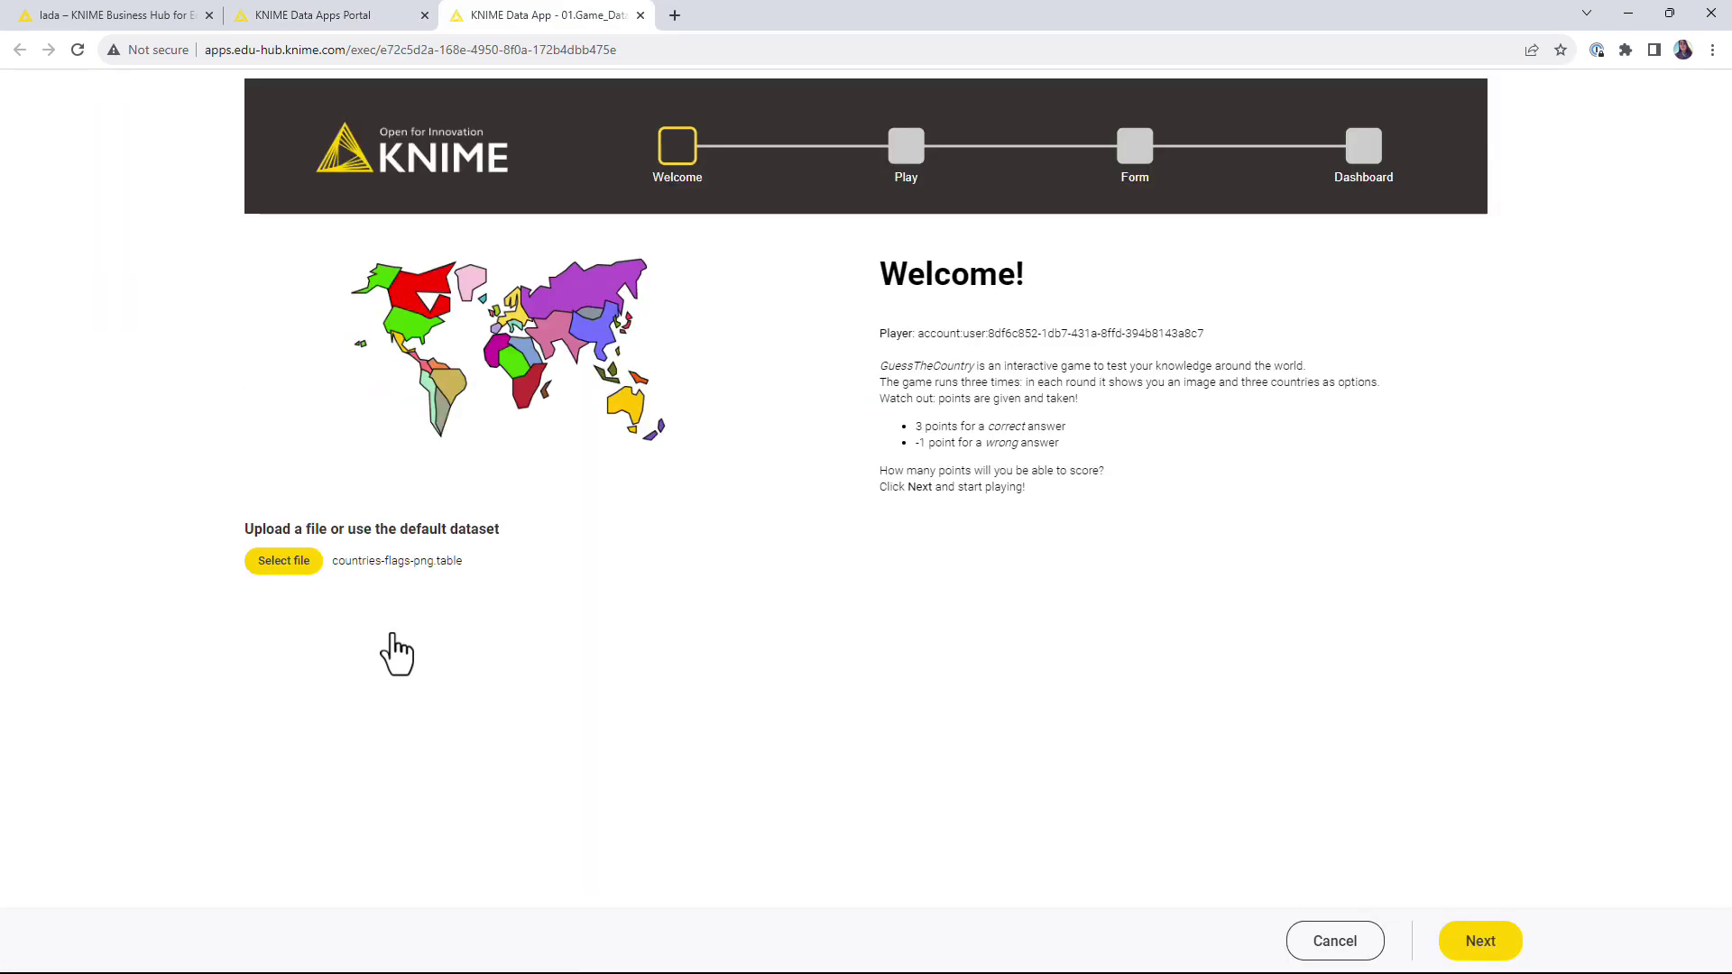
left_click(1478, 941)
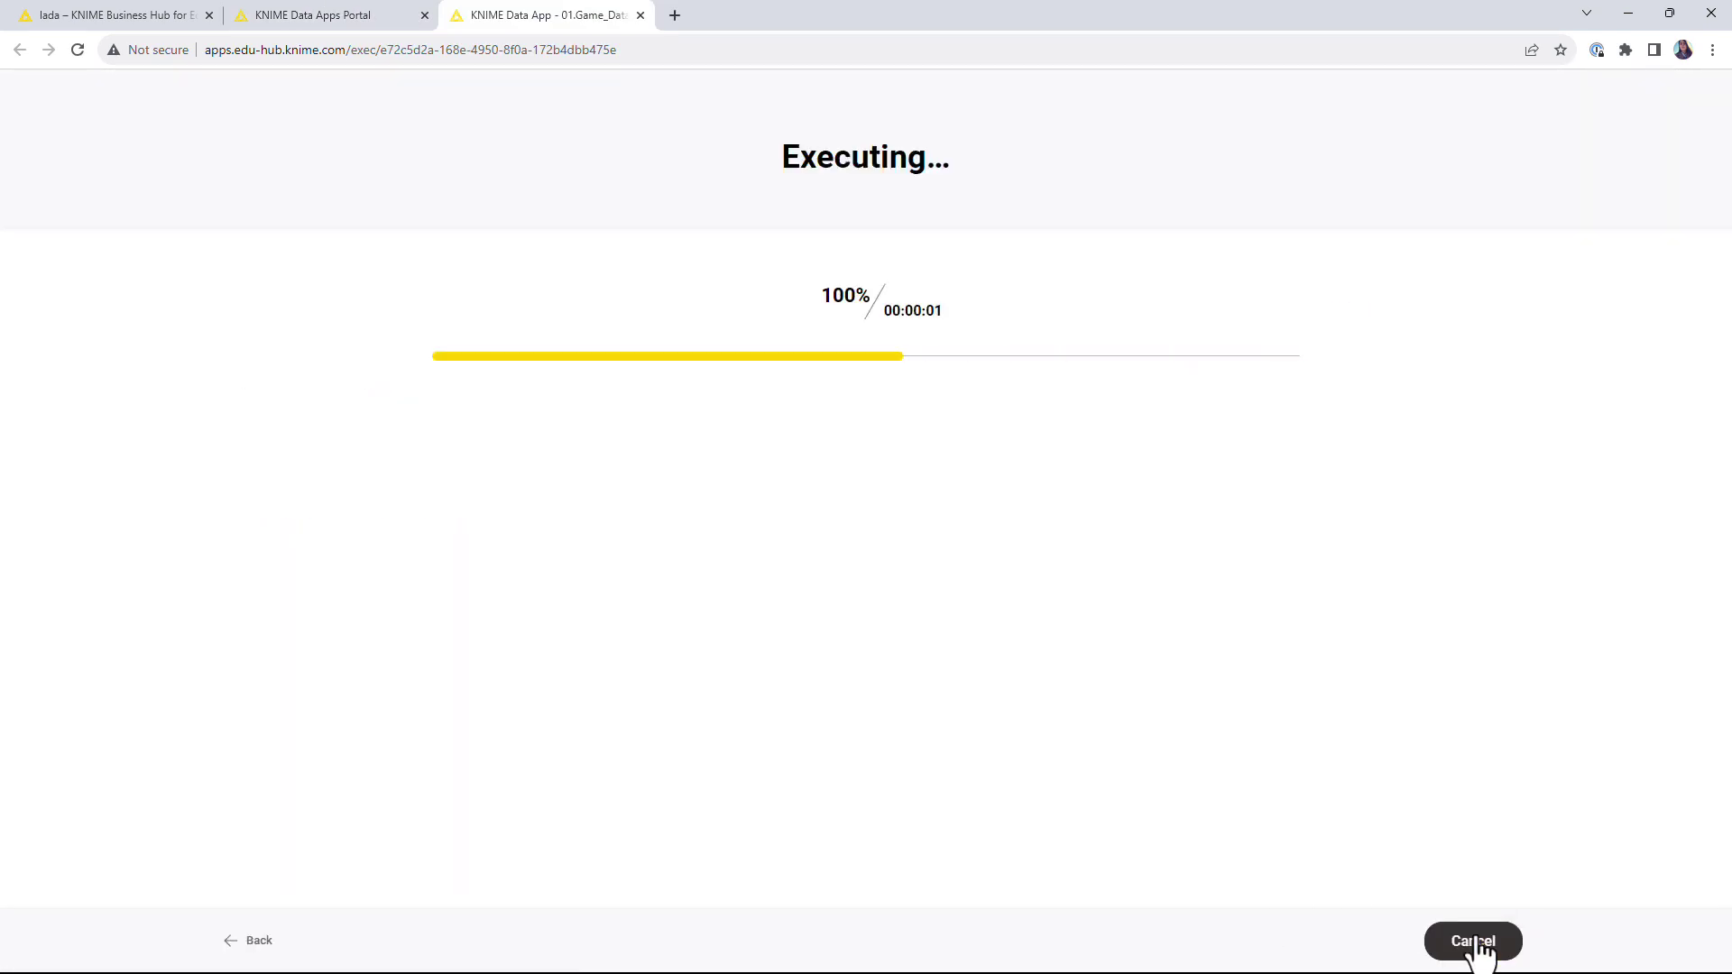
left_click(1001, 384)
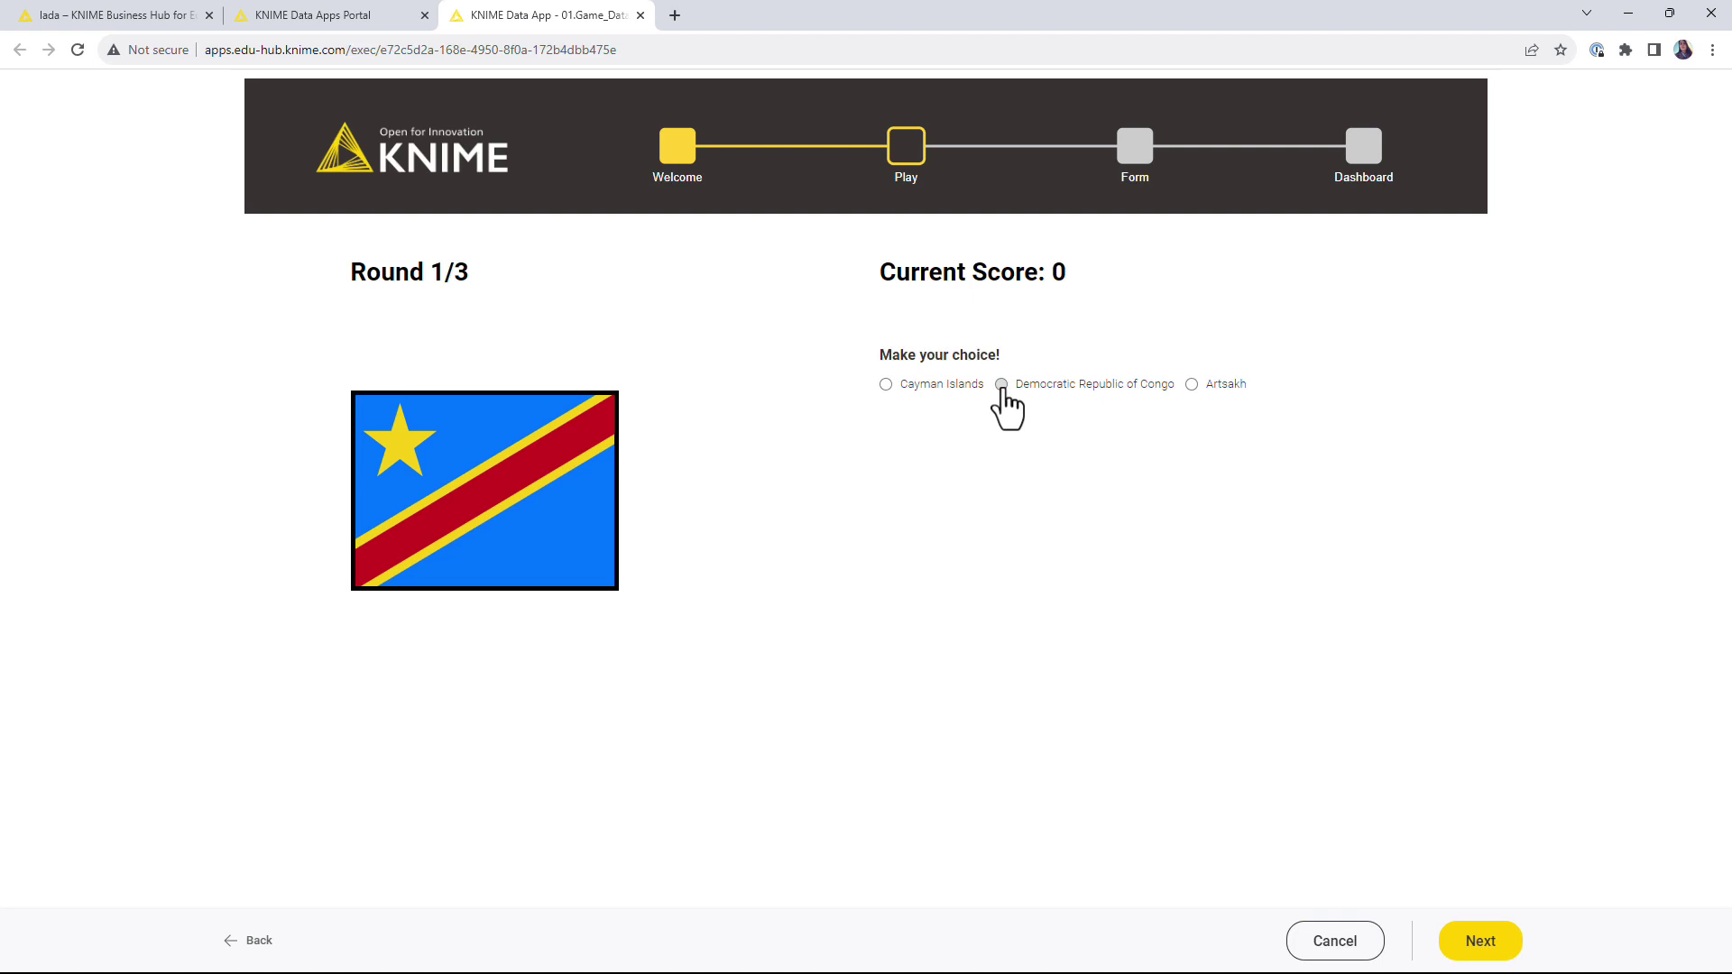
left_click(1496, 941)
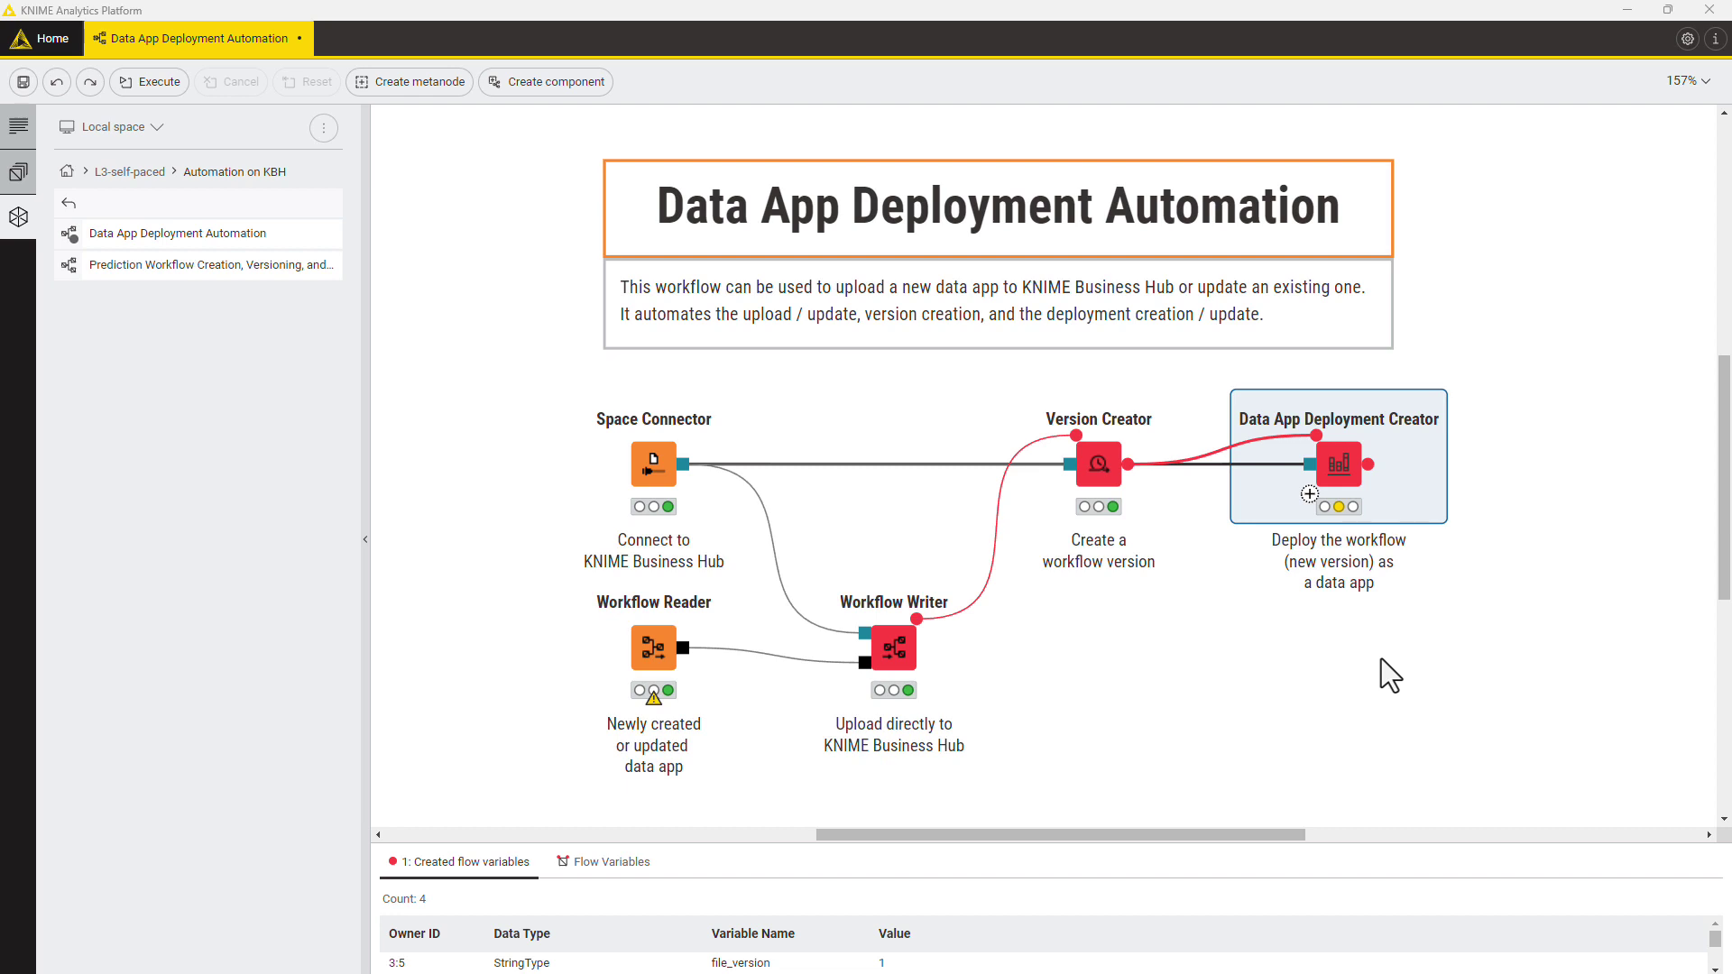
left_click(1383, 658)
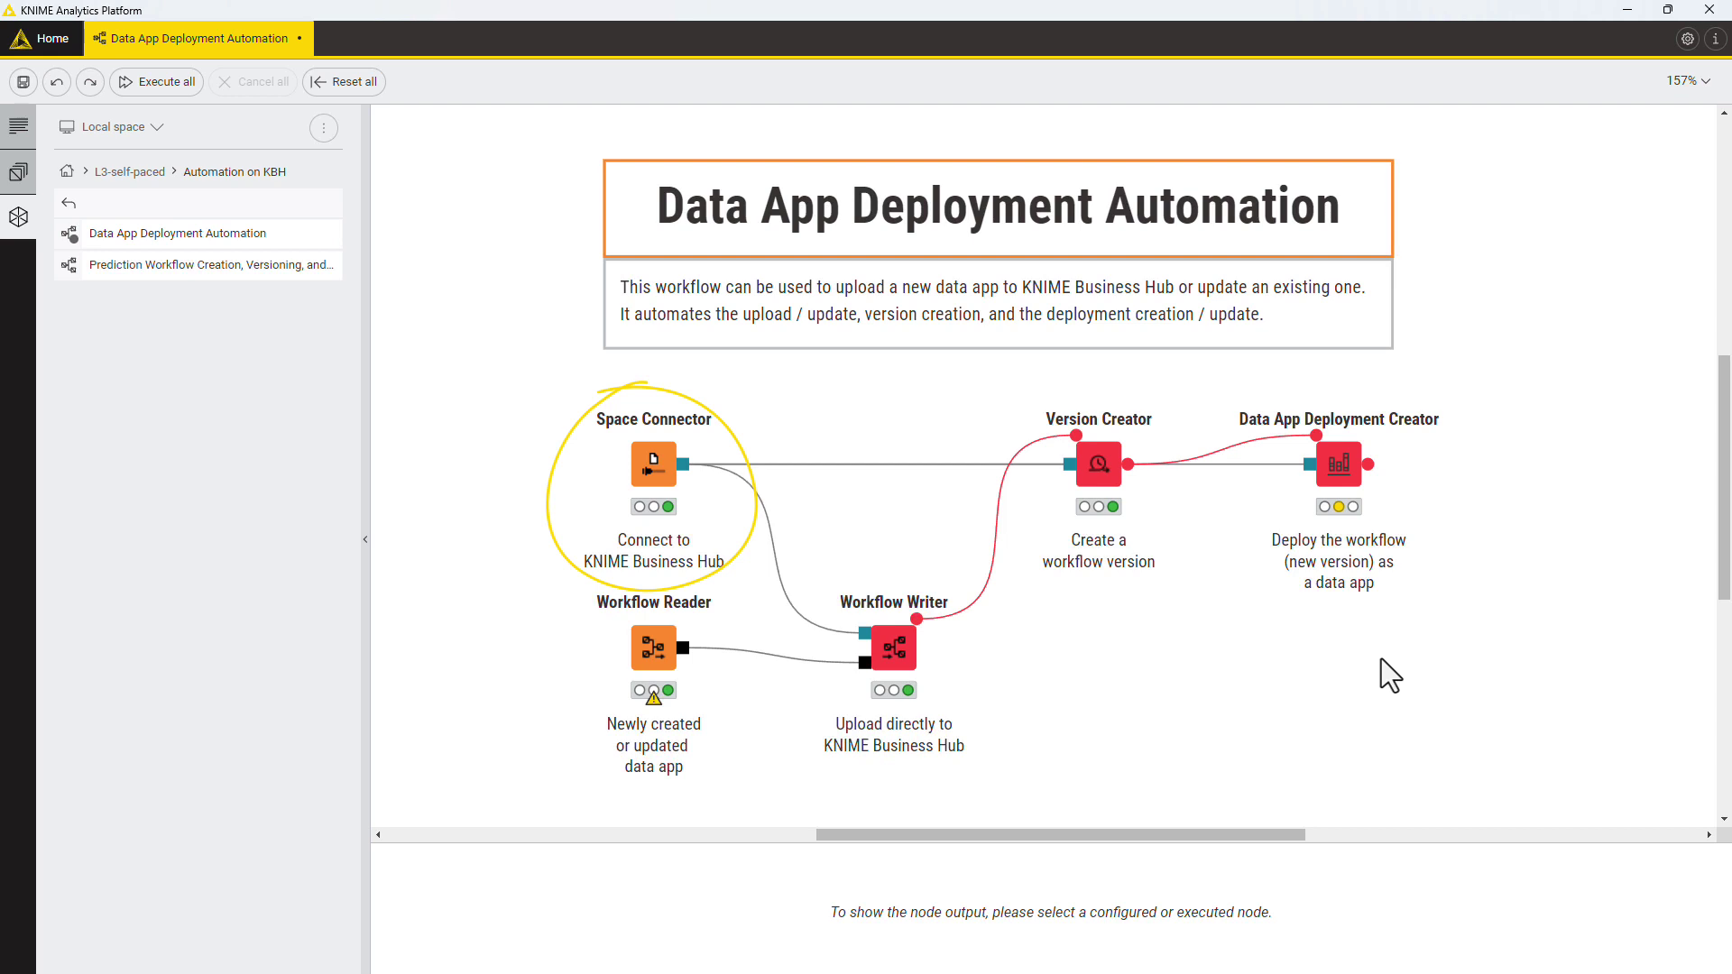
left_click(1341, 465)
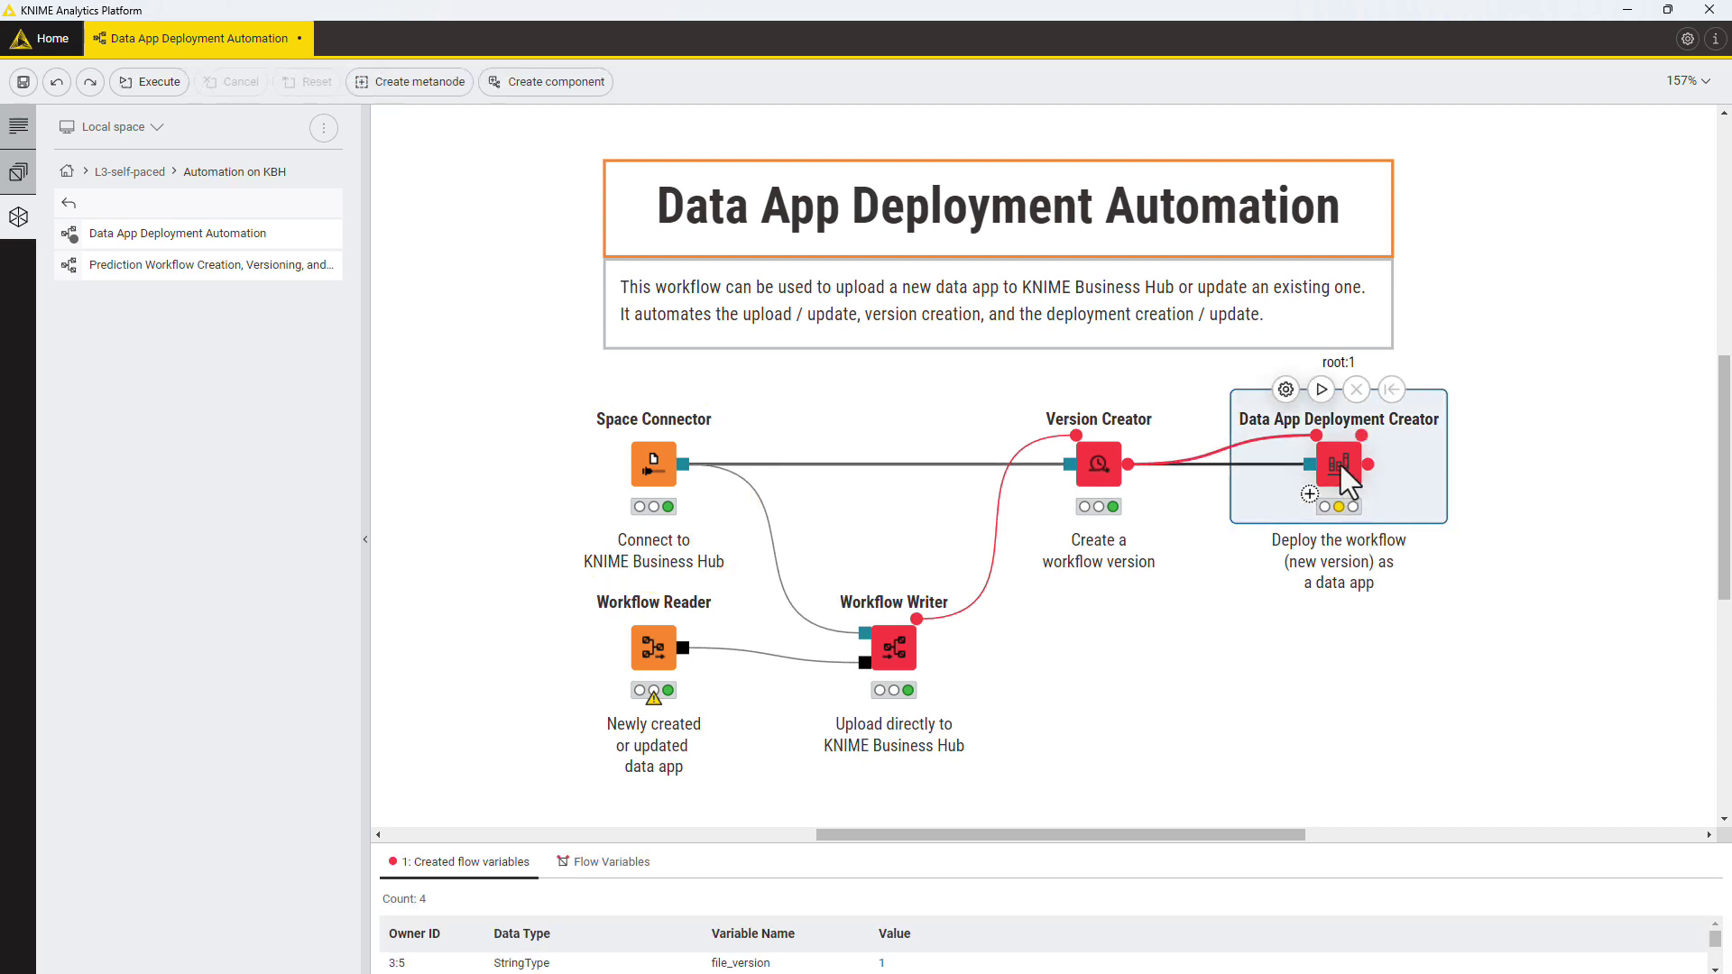
double_click(1341, 465)
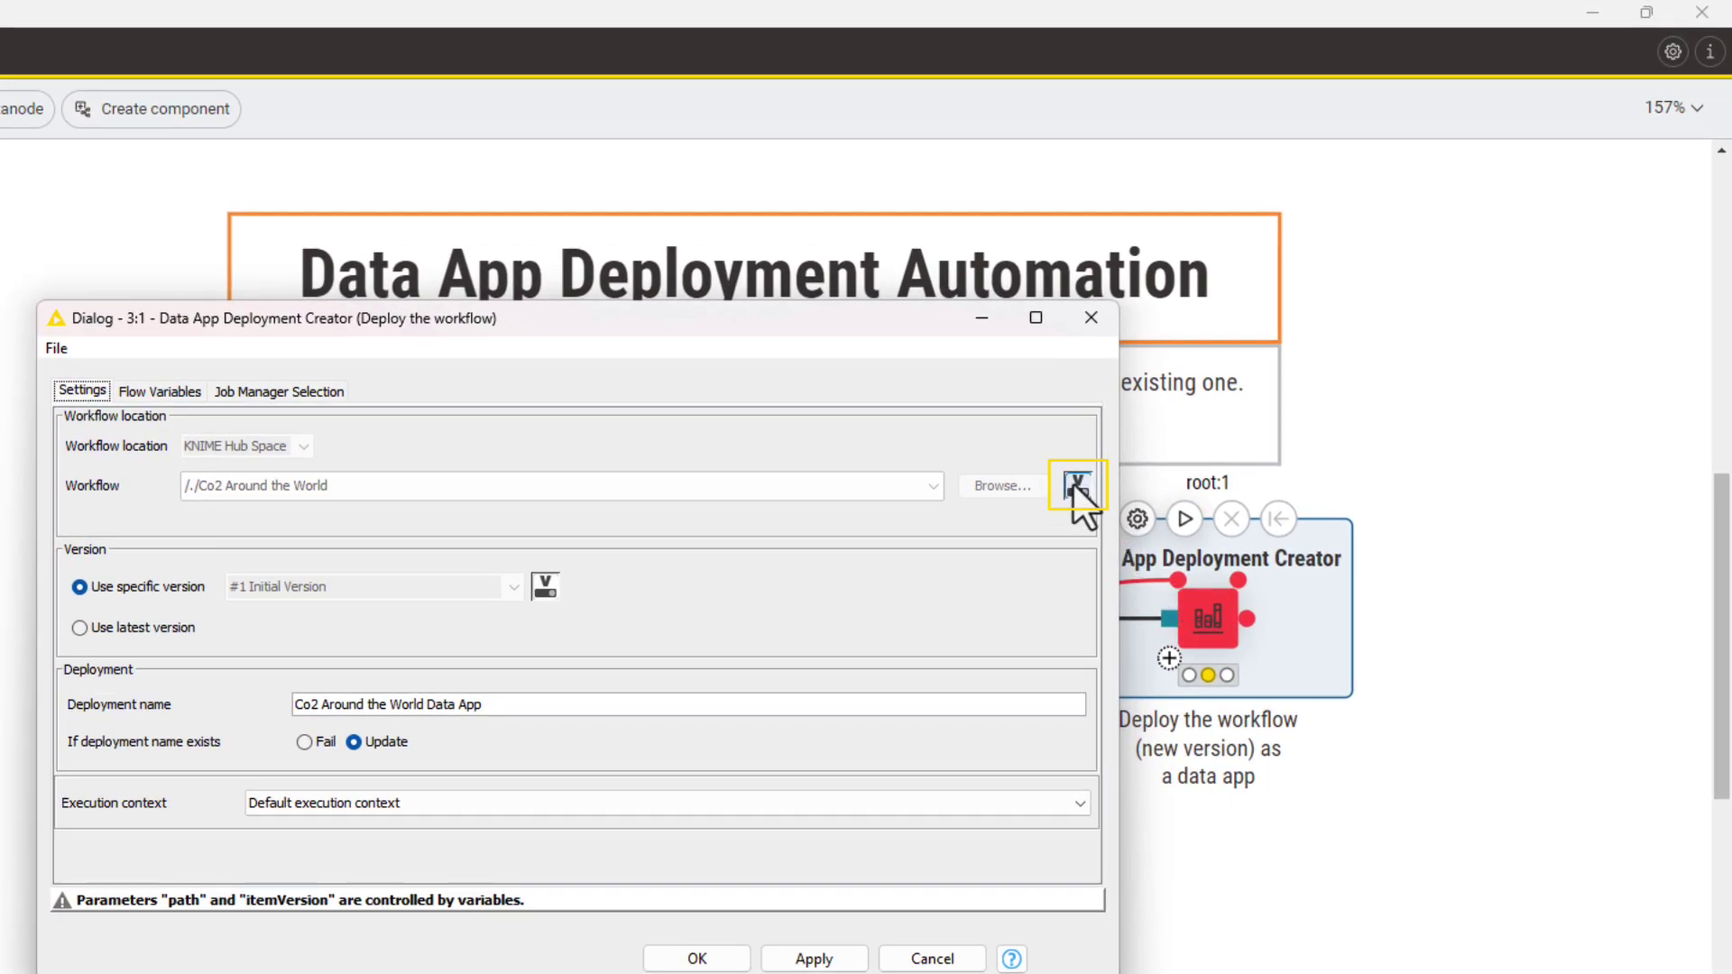
left_click(1075, 487)
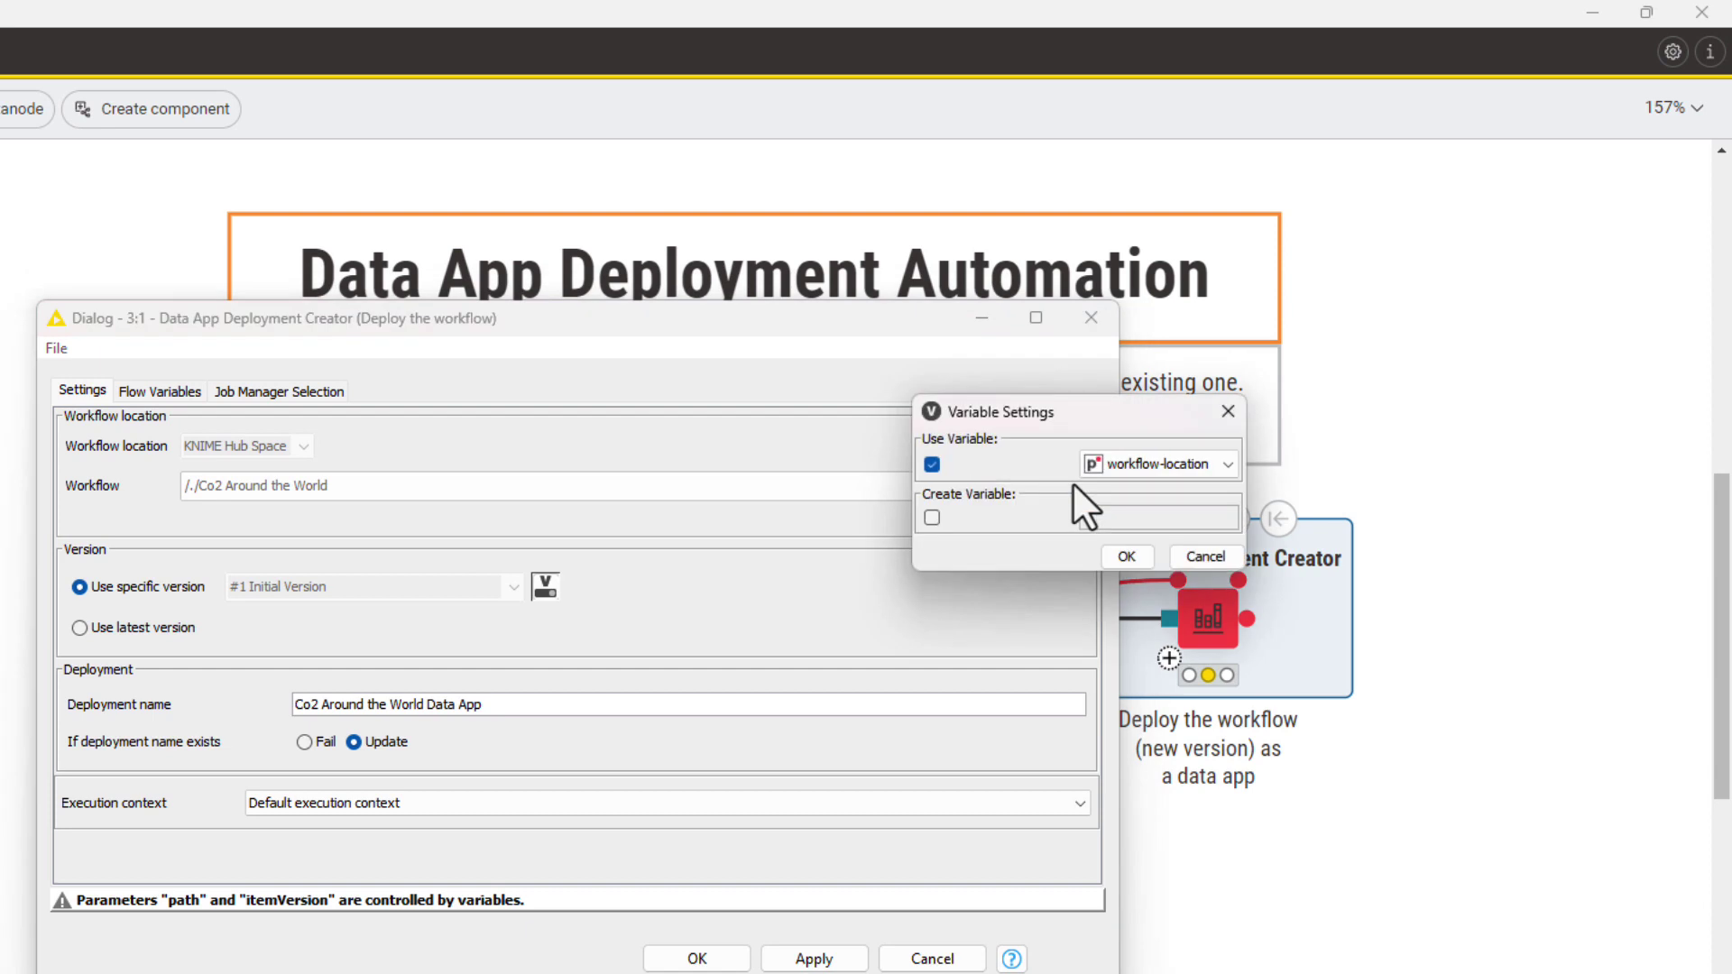
left_click(1226, 410)
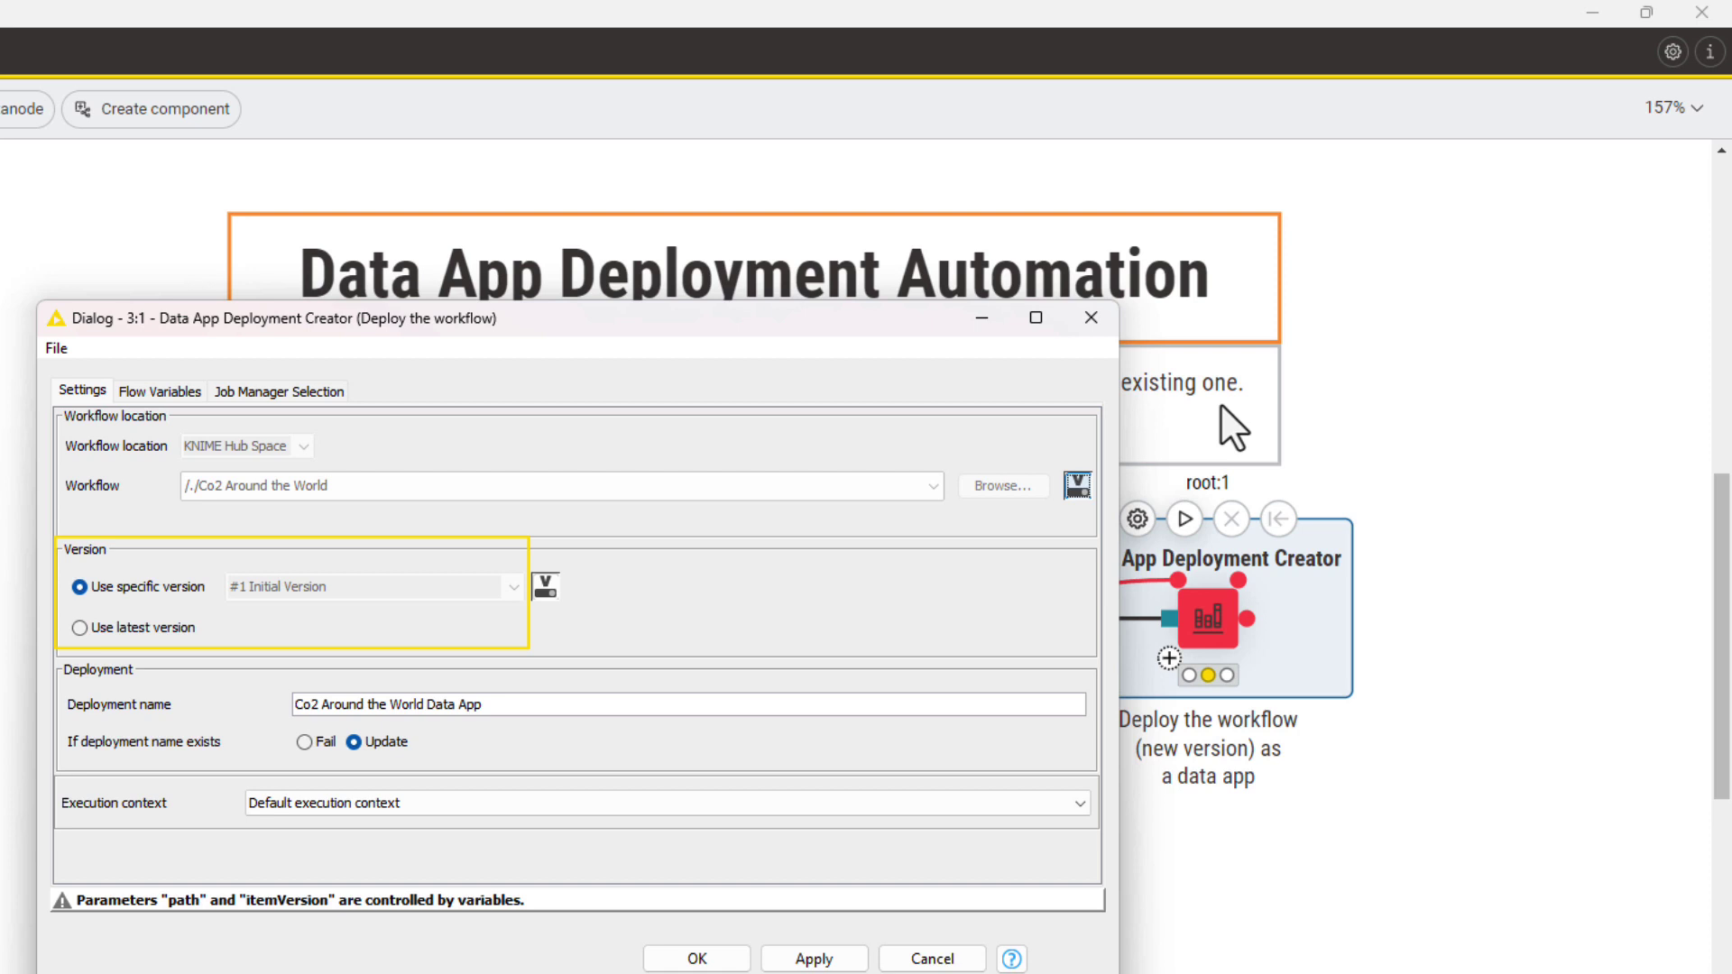
left_click(549, 585)
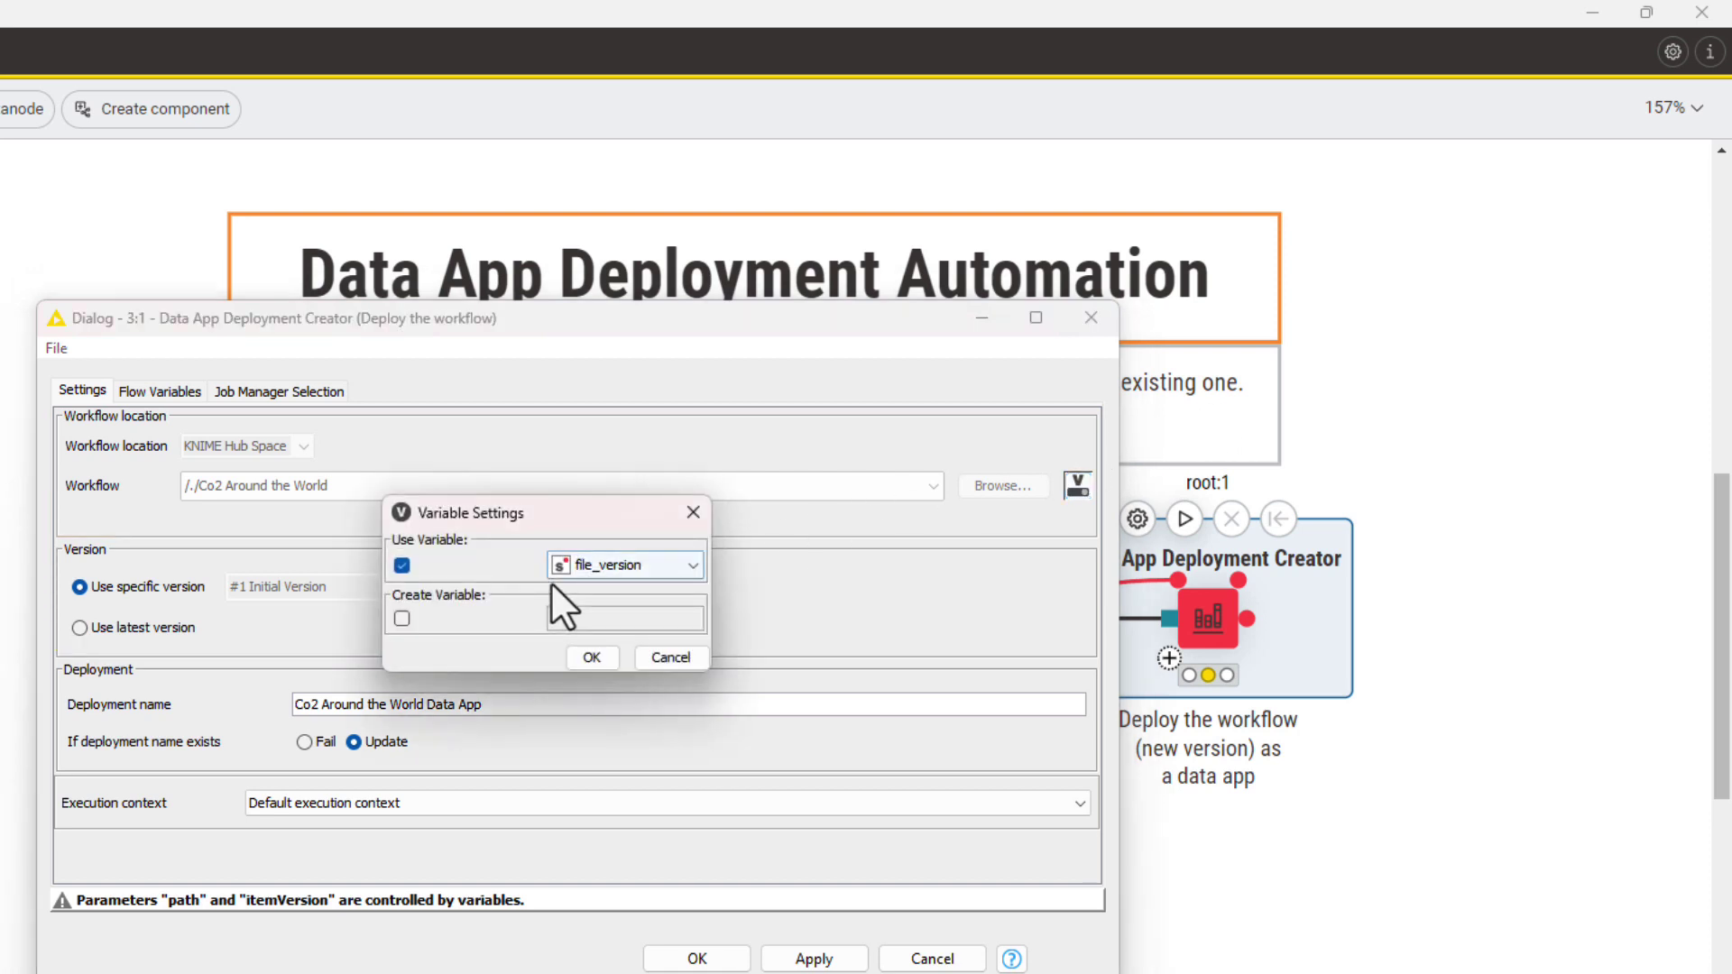
left_click(693, 512)
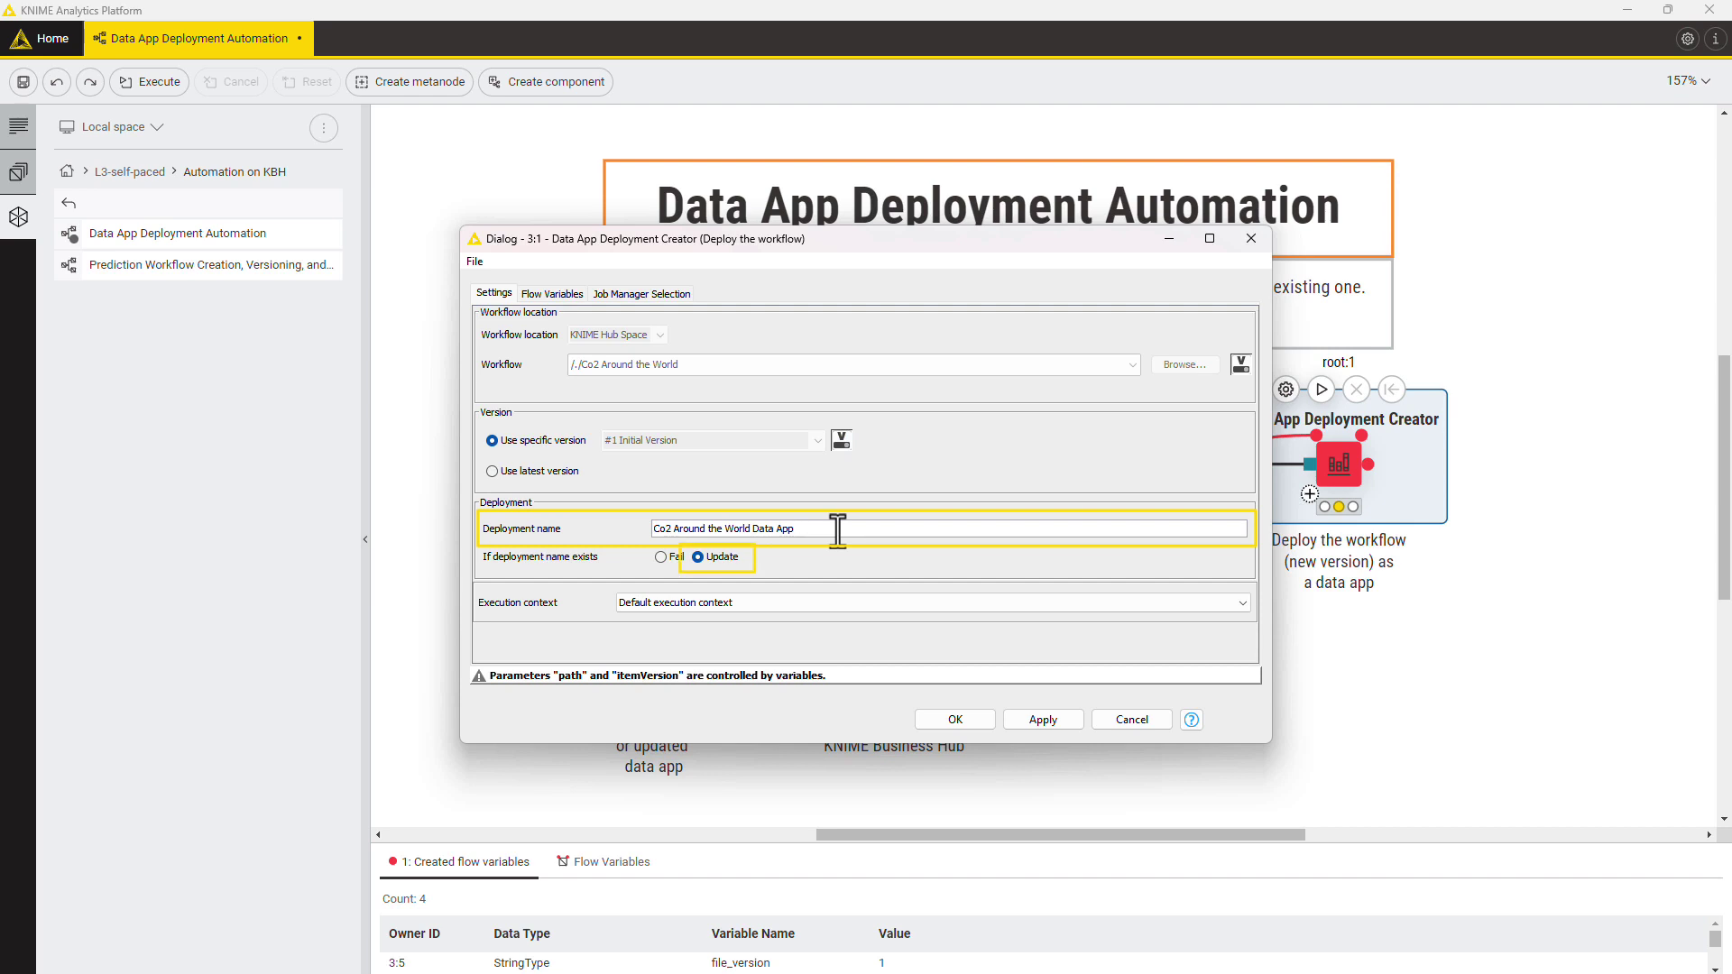
left_click(789, 605)
left_click(766, 622)
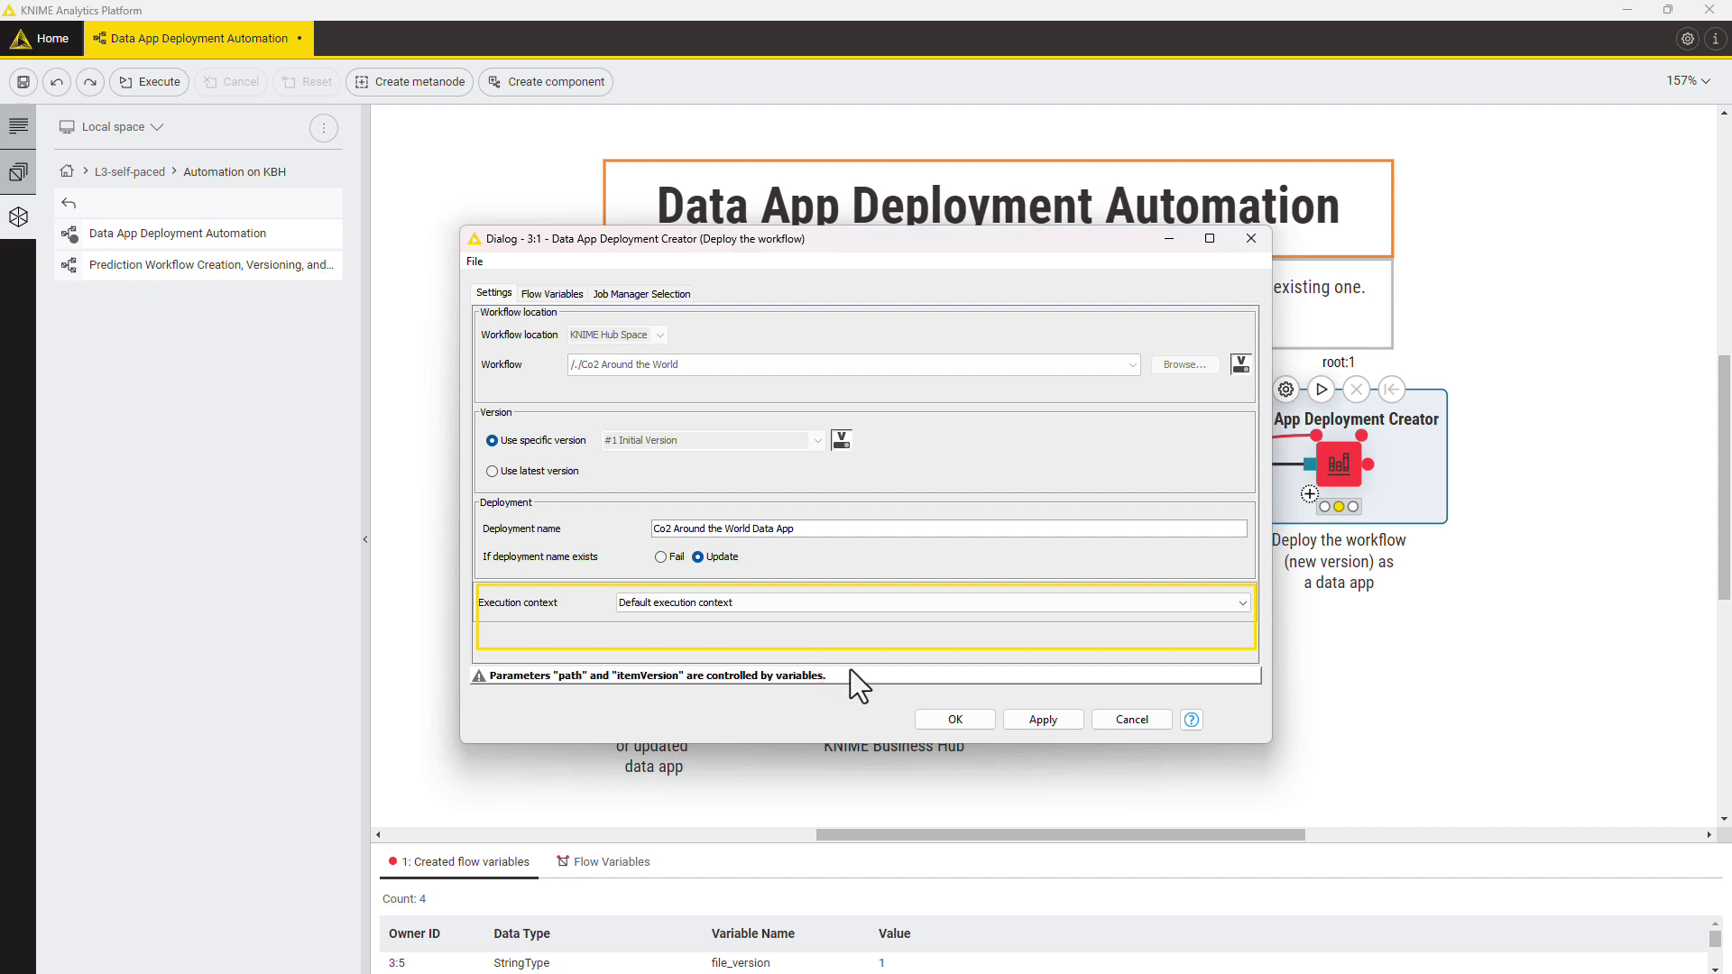
left_click(940, 717)
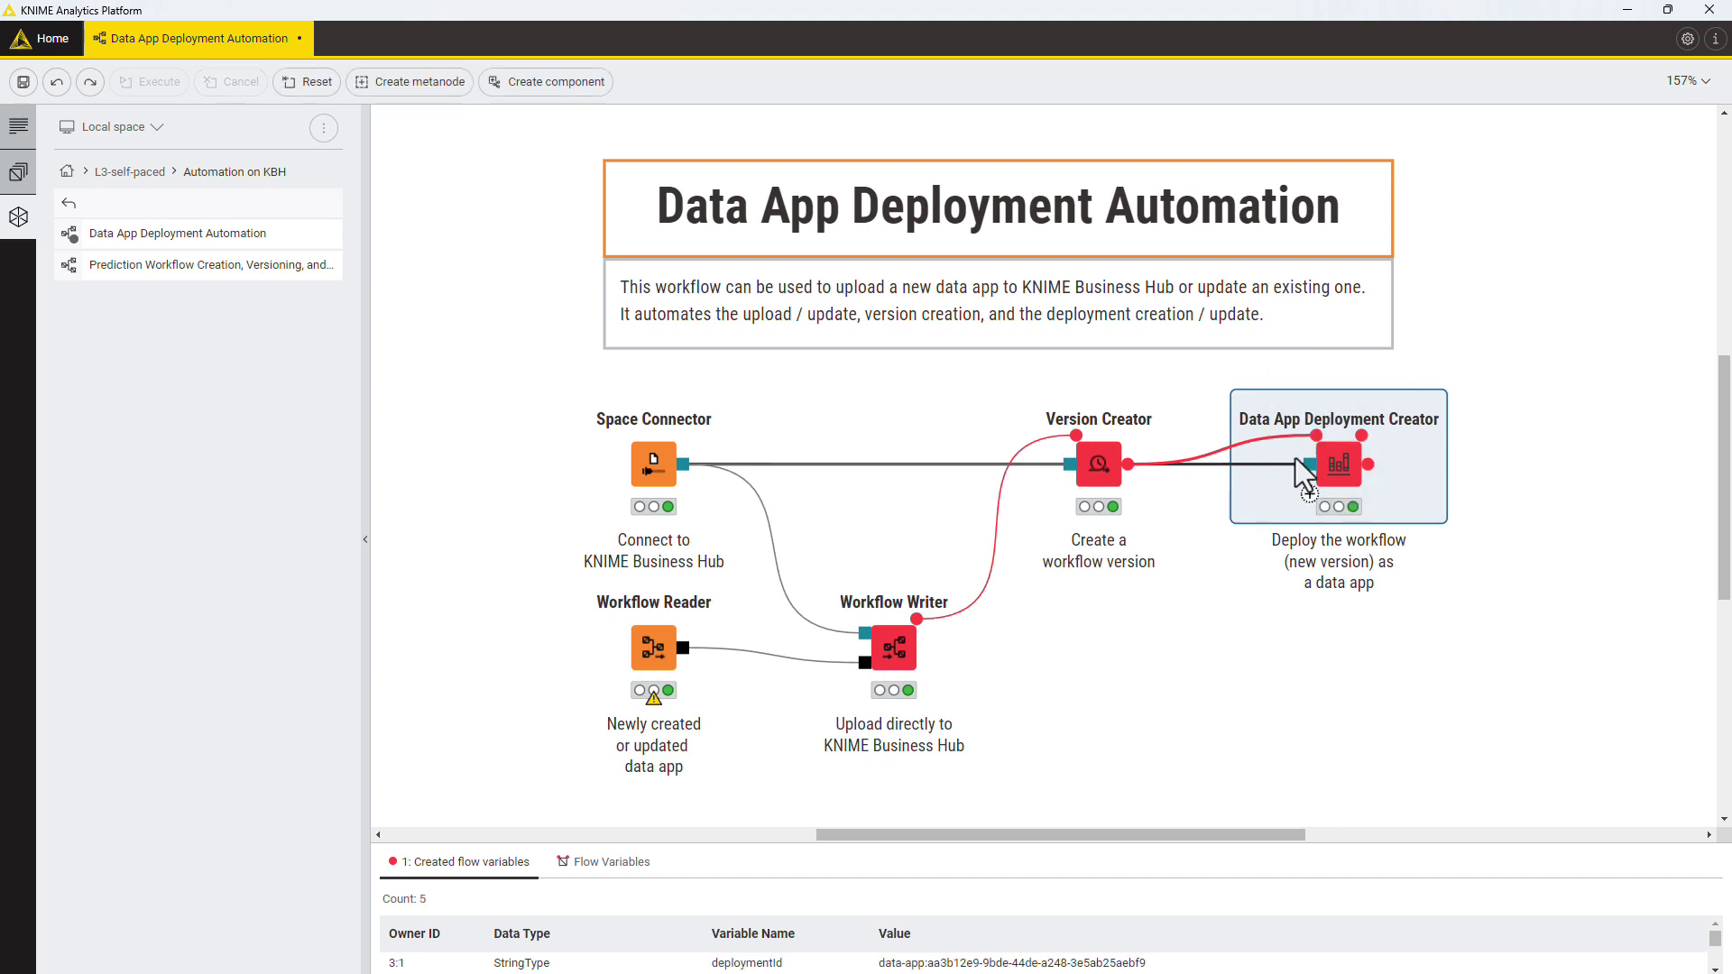
Enlarge the output panel to show all five flow variables, including deploymentId
left_click_drag(1148, 834, 1150, 690)
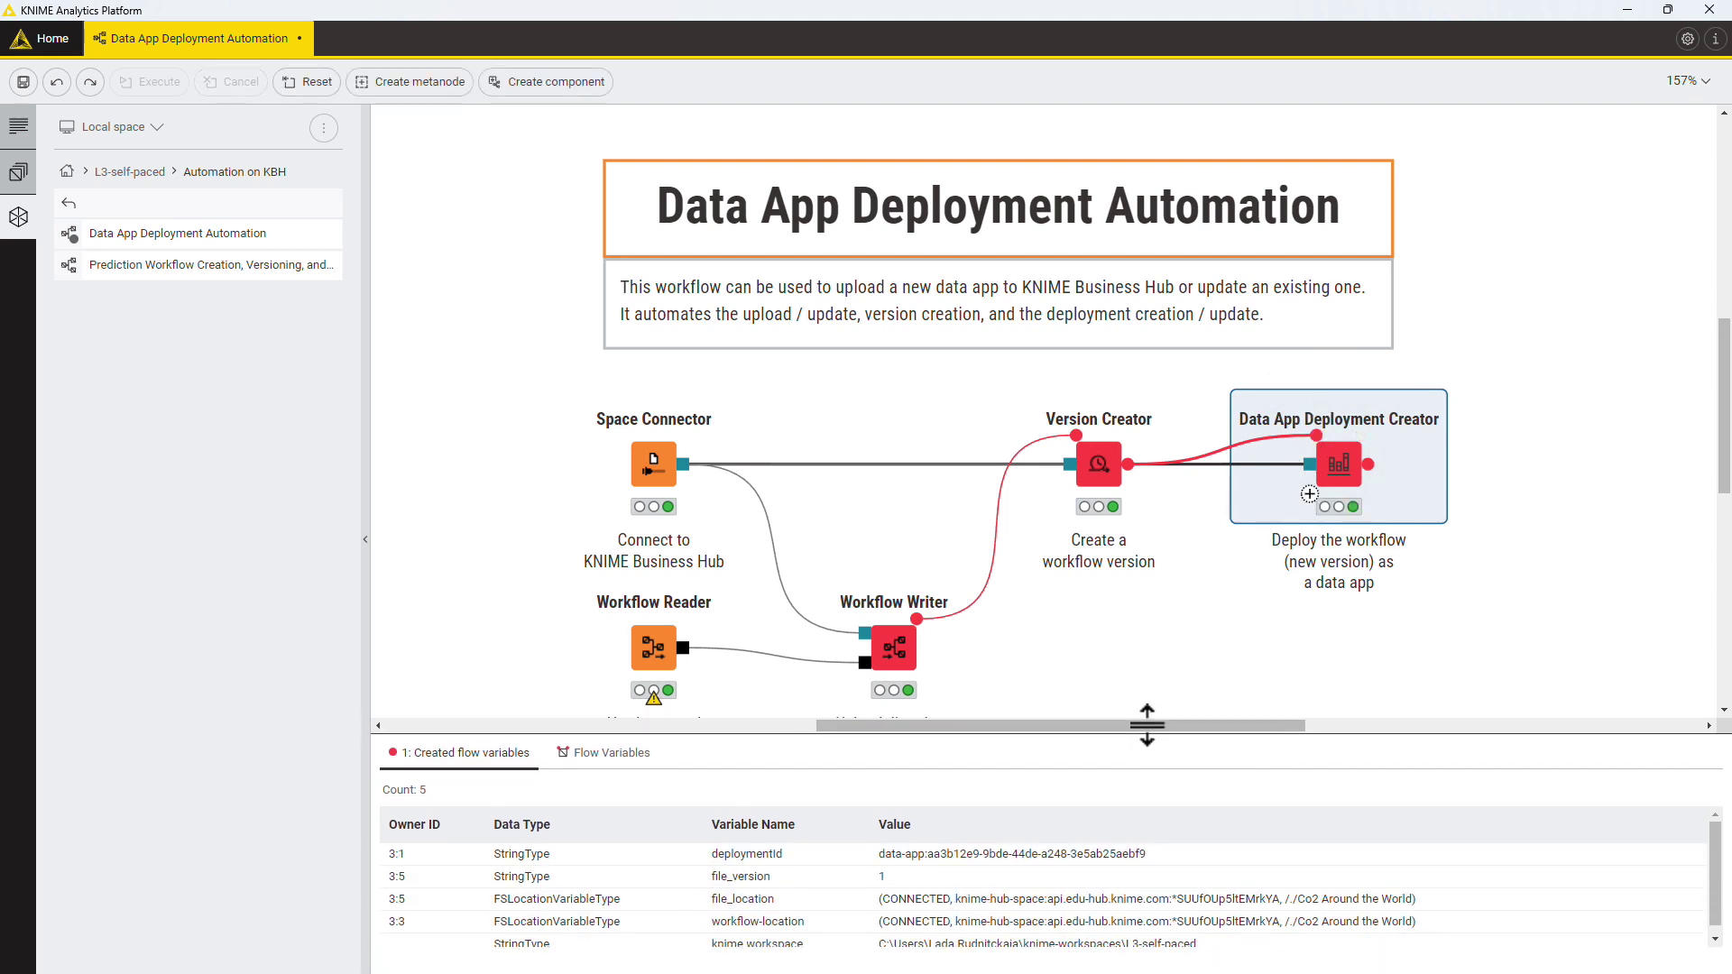